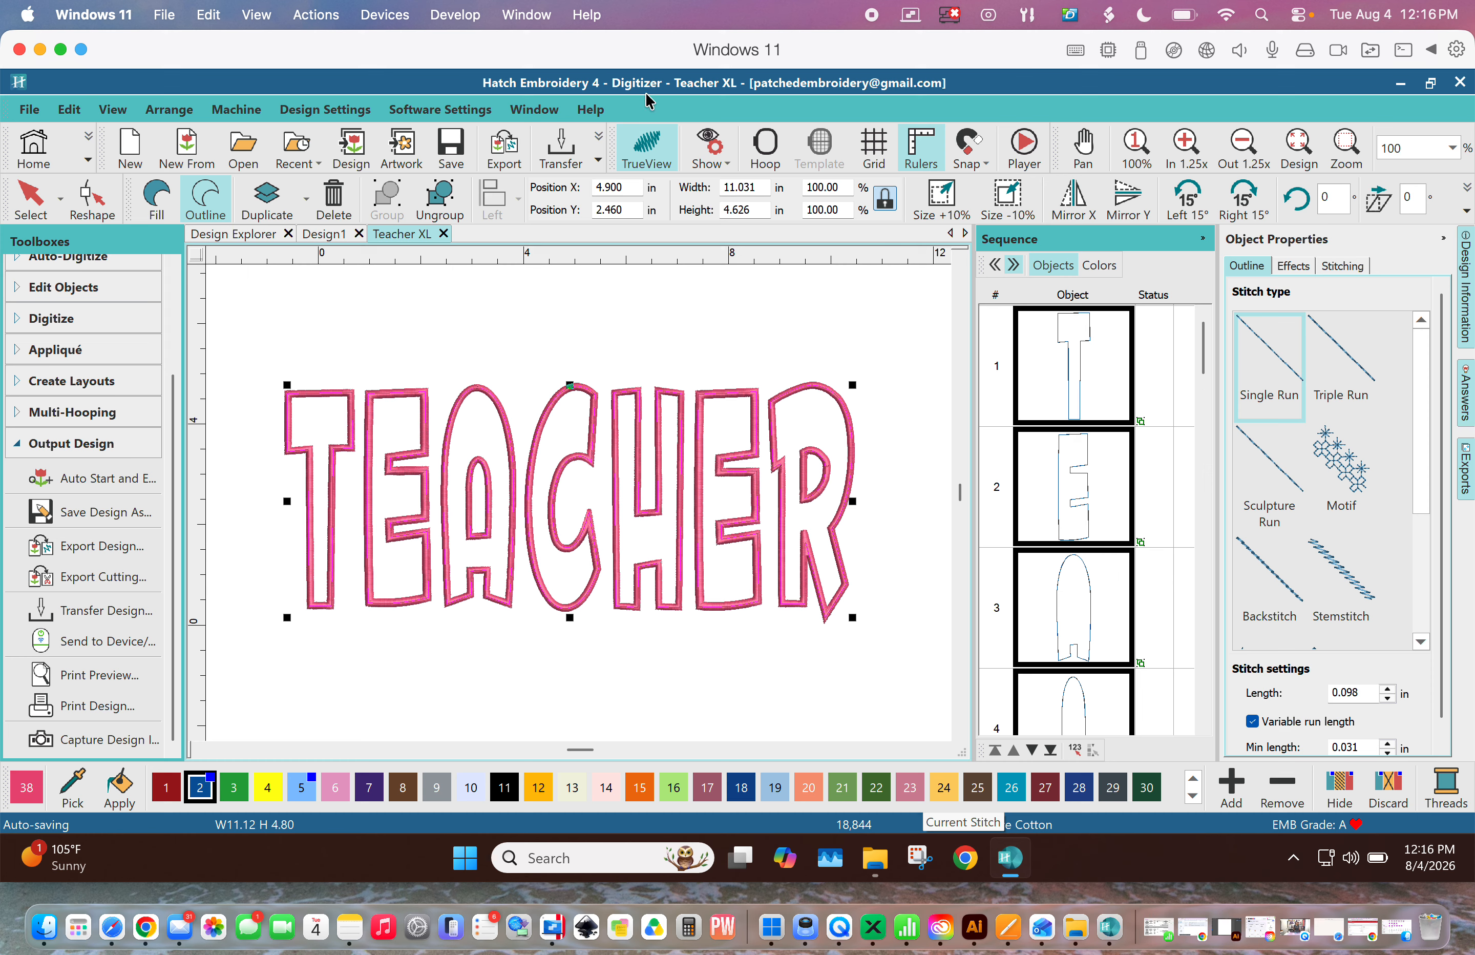
# - Switch the sequence list to color view and select the color 5 outline block of the TEACHER design
pyautogui.click(1099, 265)
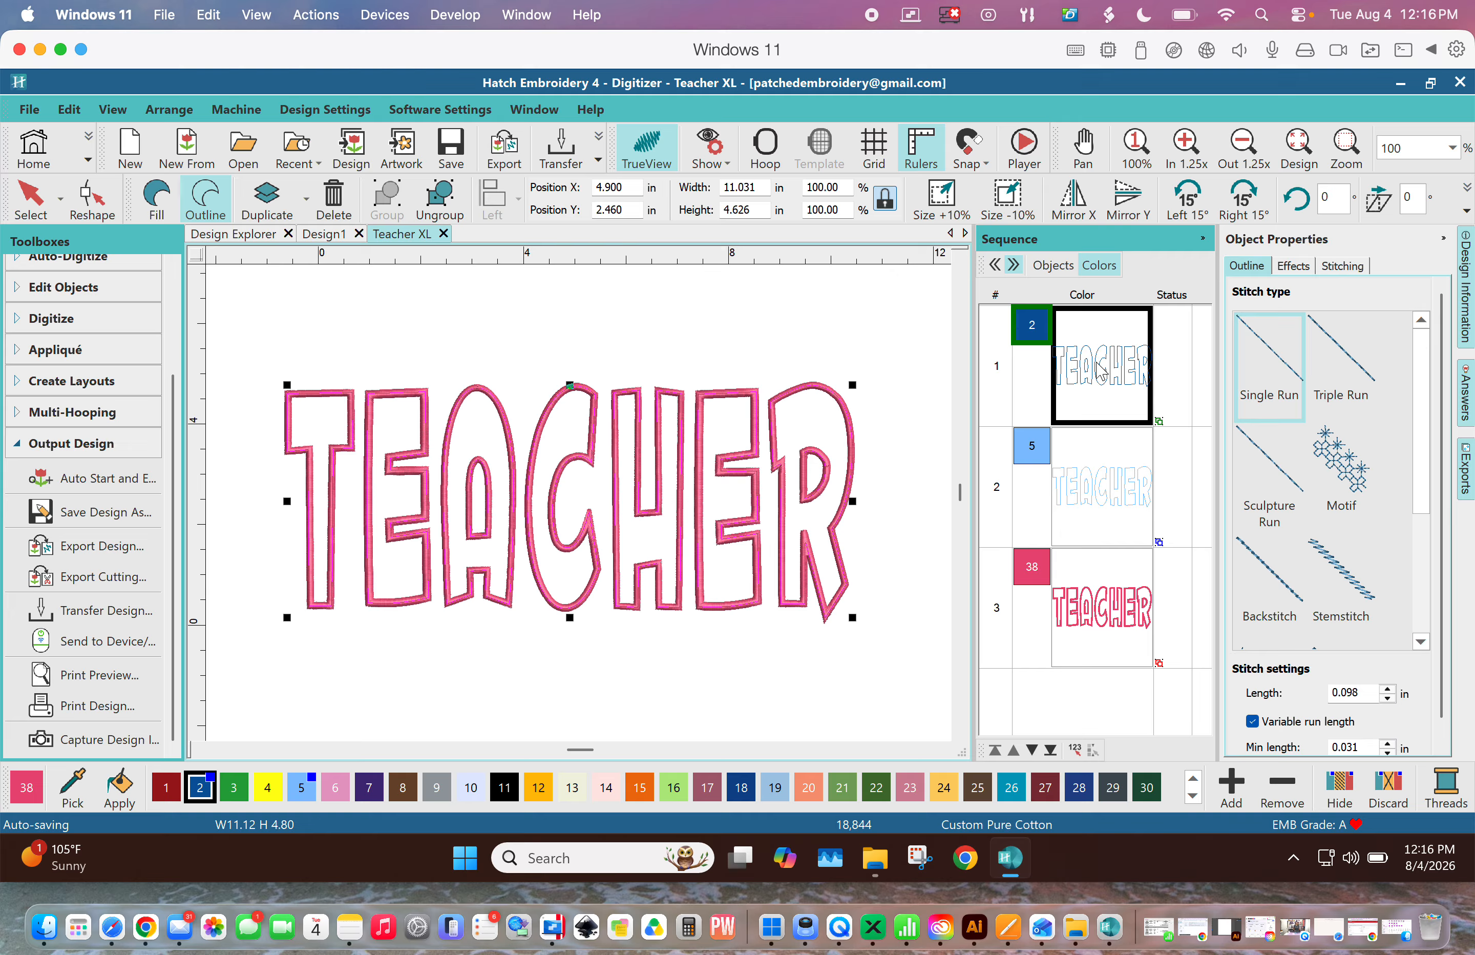
pyautogui.click(1083, 478)
pyautogui.click(1088, 595)
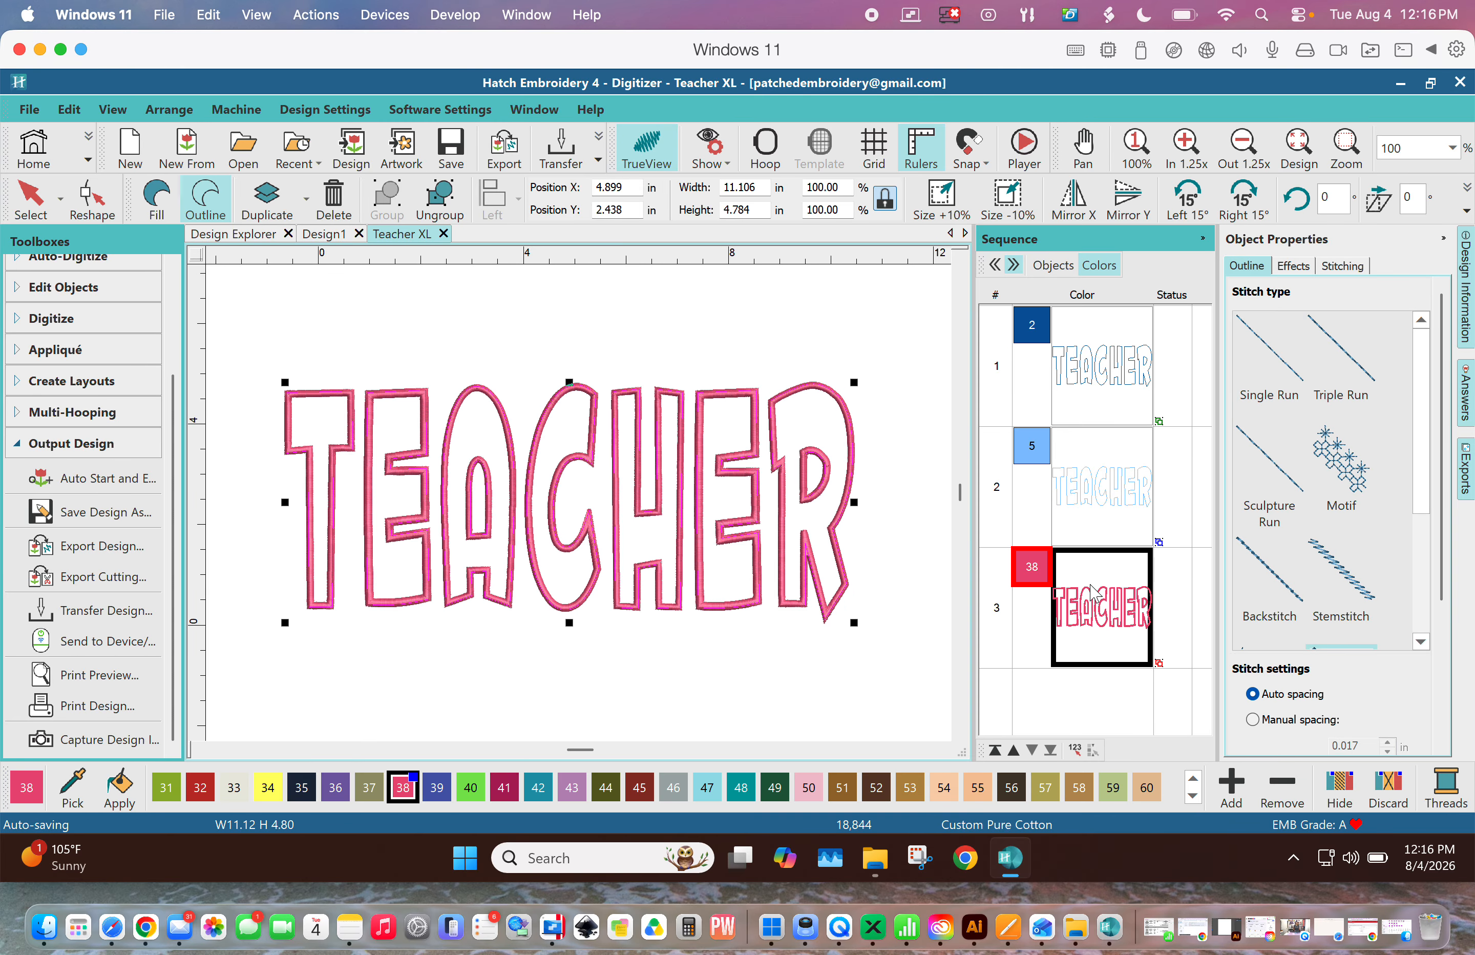
pyautogui.click(1110, 481)
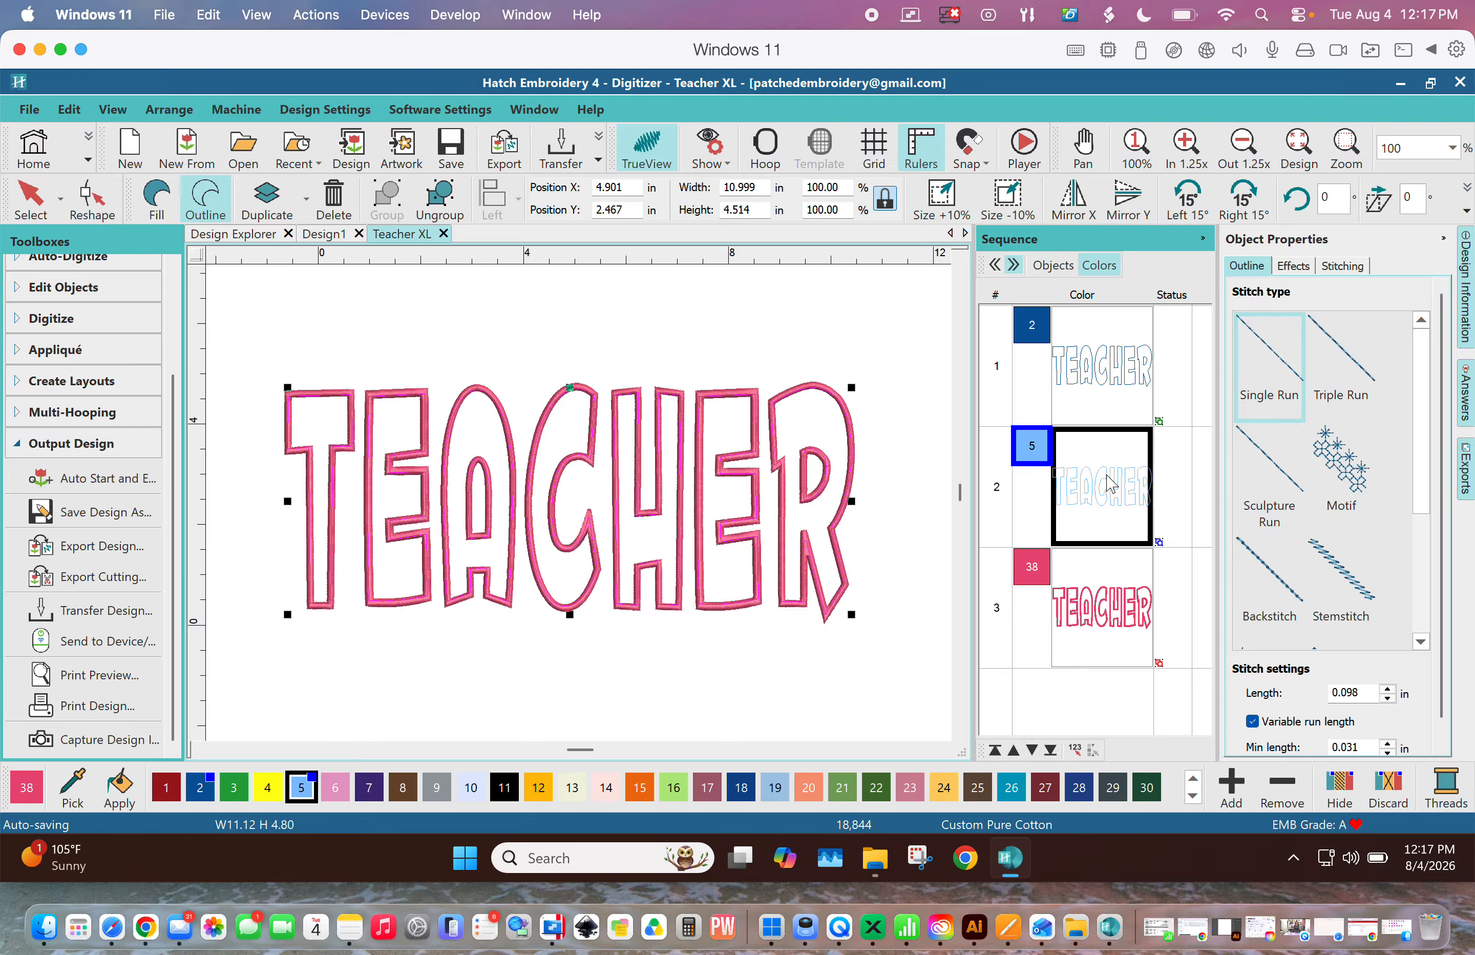
pyautogui.click(1106, 362)
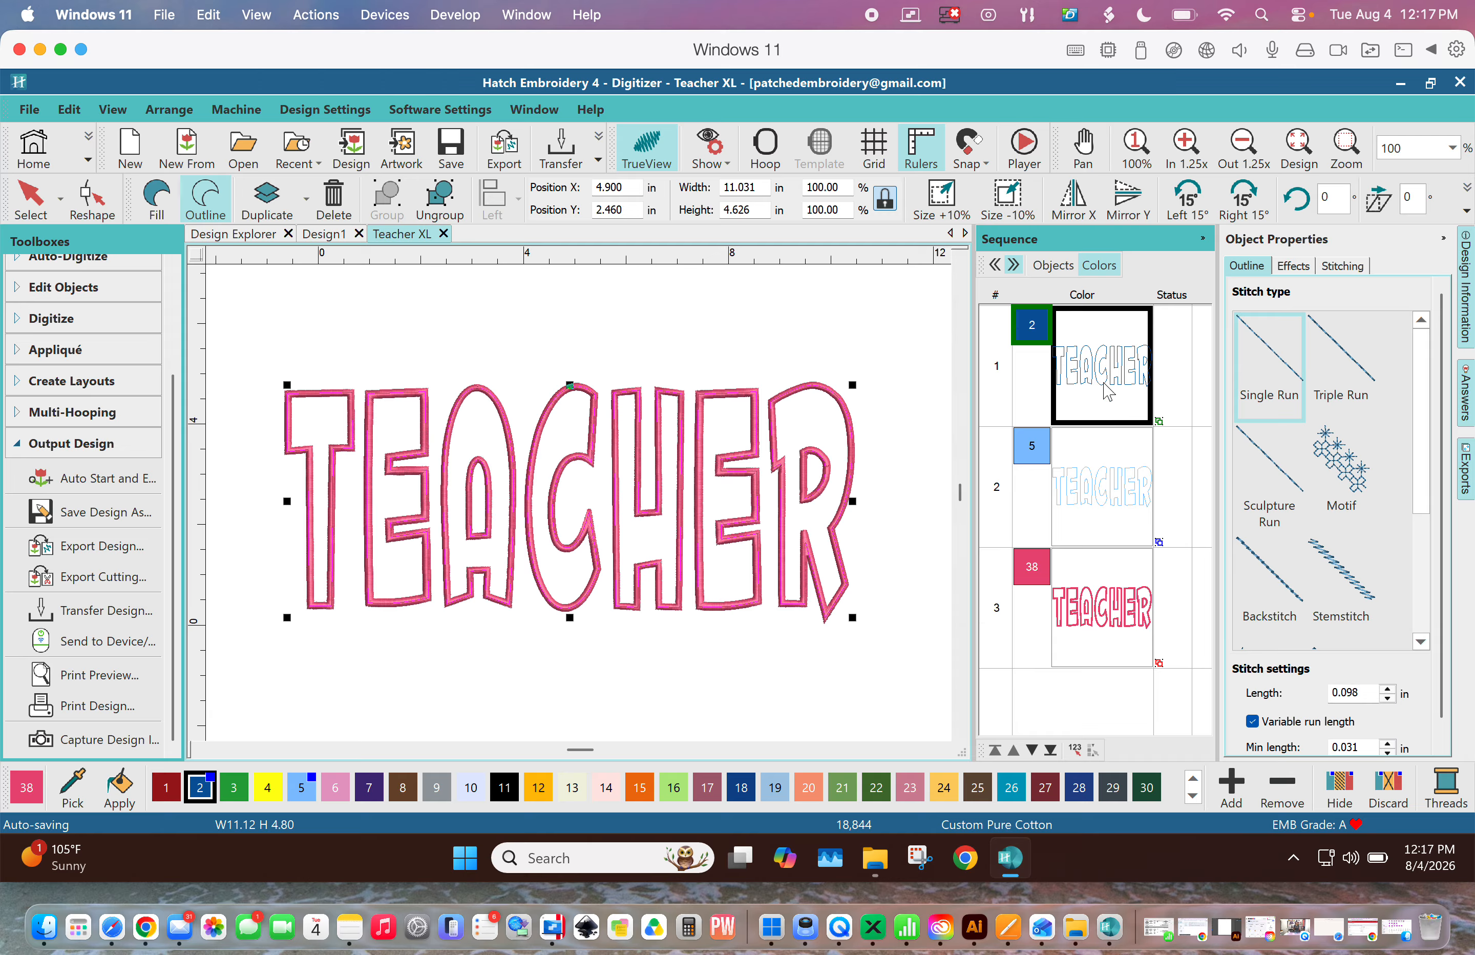
pyautogui.click(1101, 506)
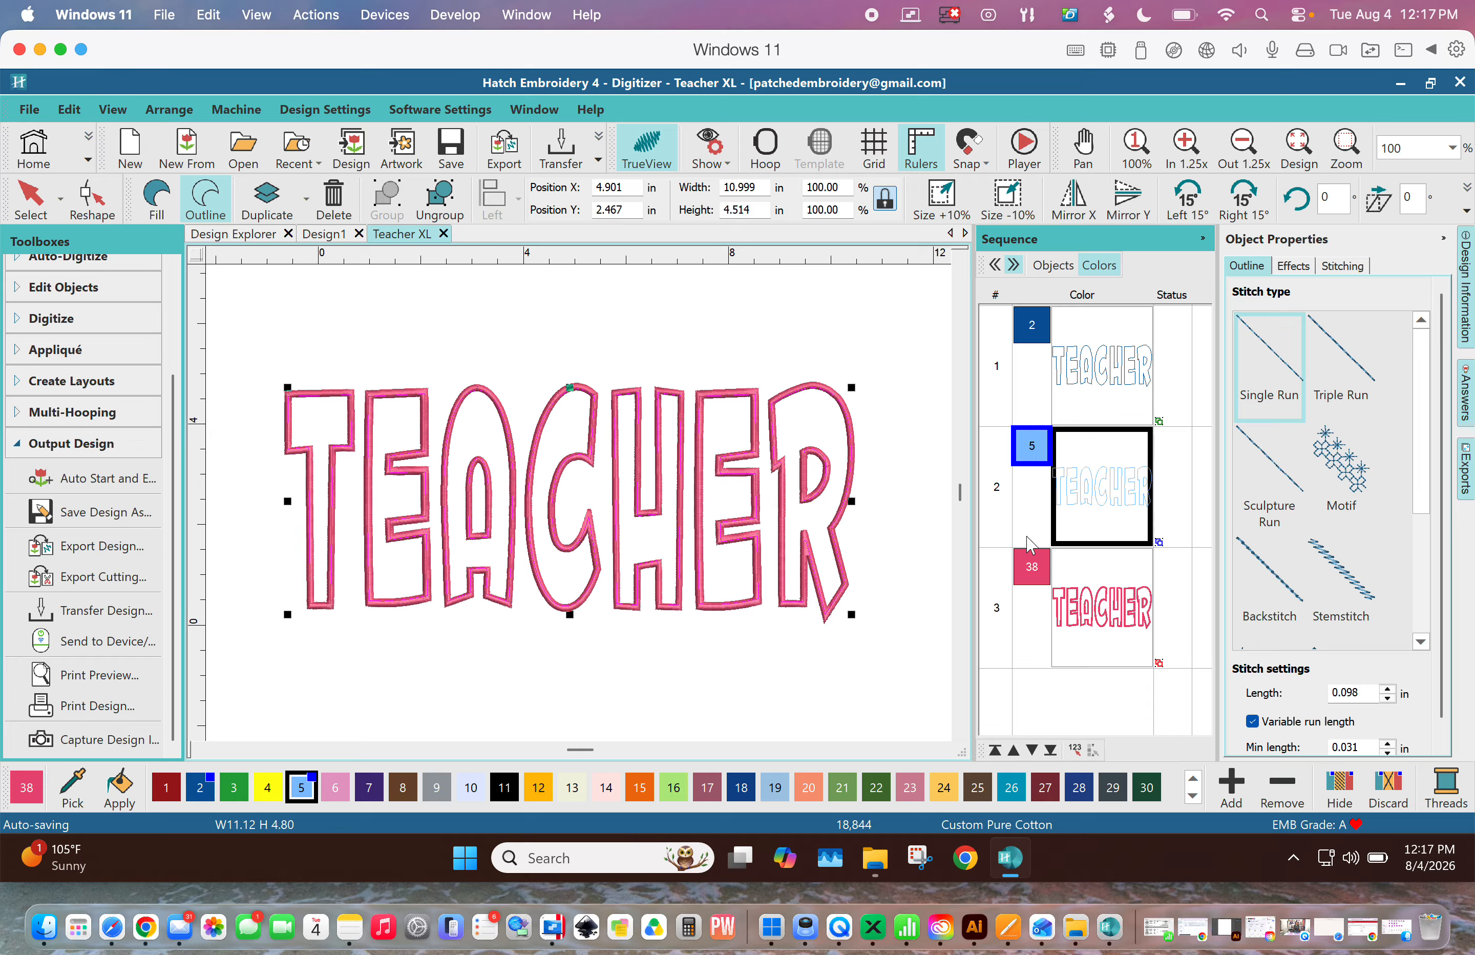
pyautogui.click(1104, 594)
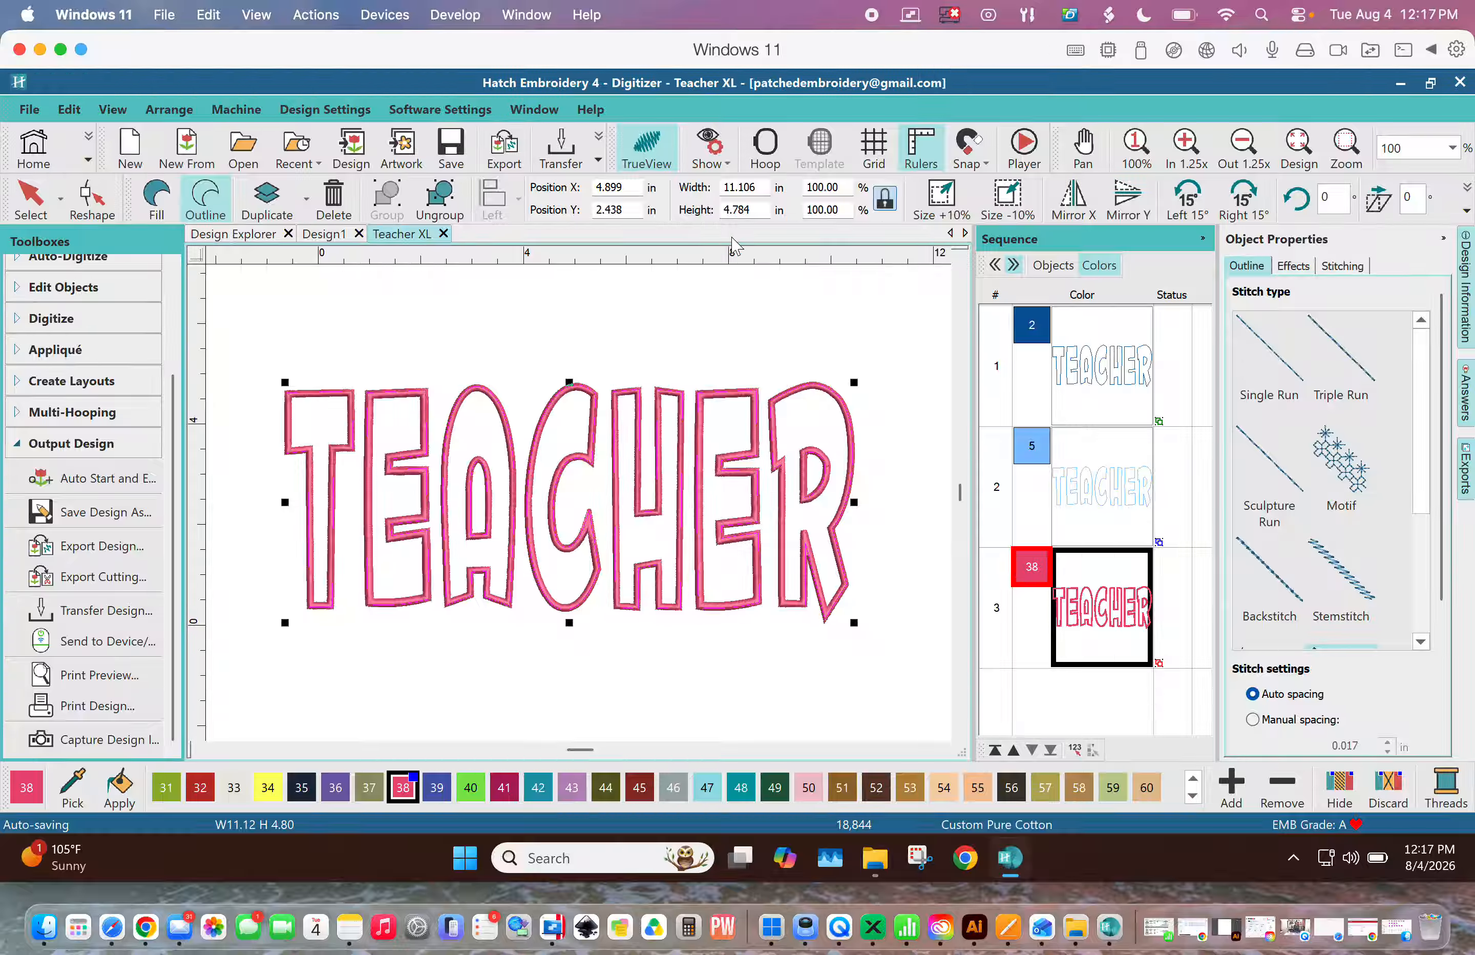
pyautogui.click(1109, 501)
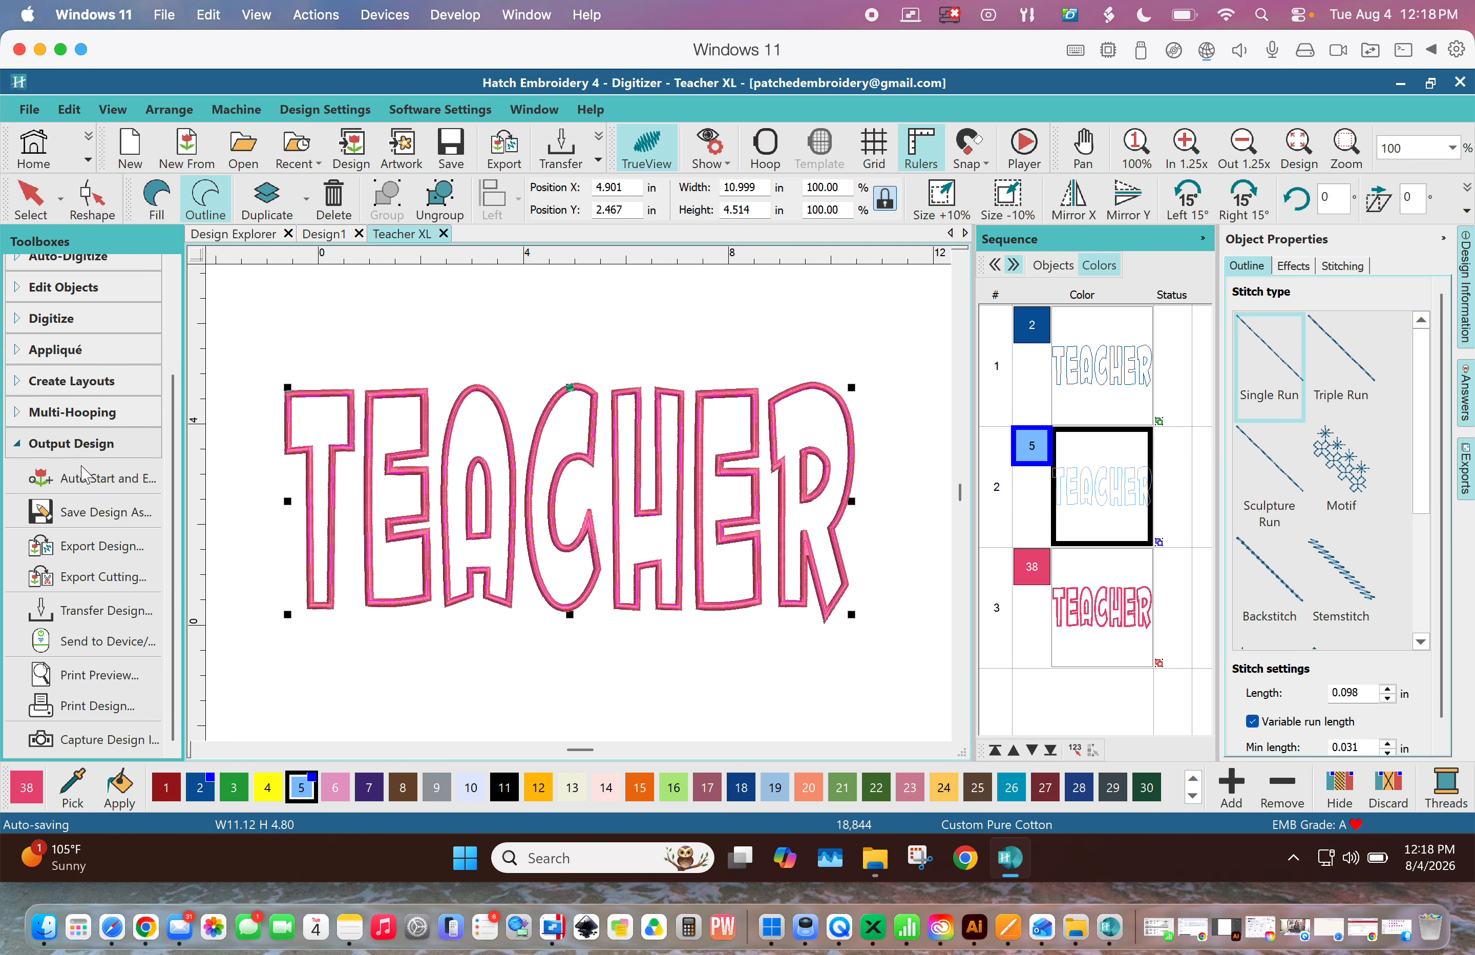
# - Open the Export Cutting dialog for the selected objects, review its SVG settings, and cancel it
pyautogui.click(68, 571)
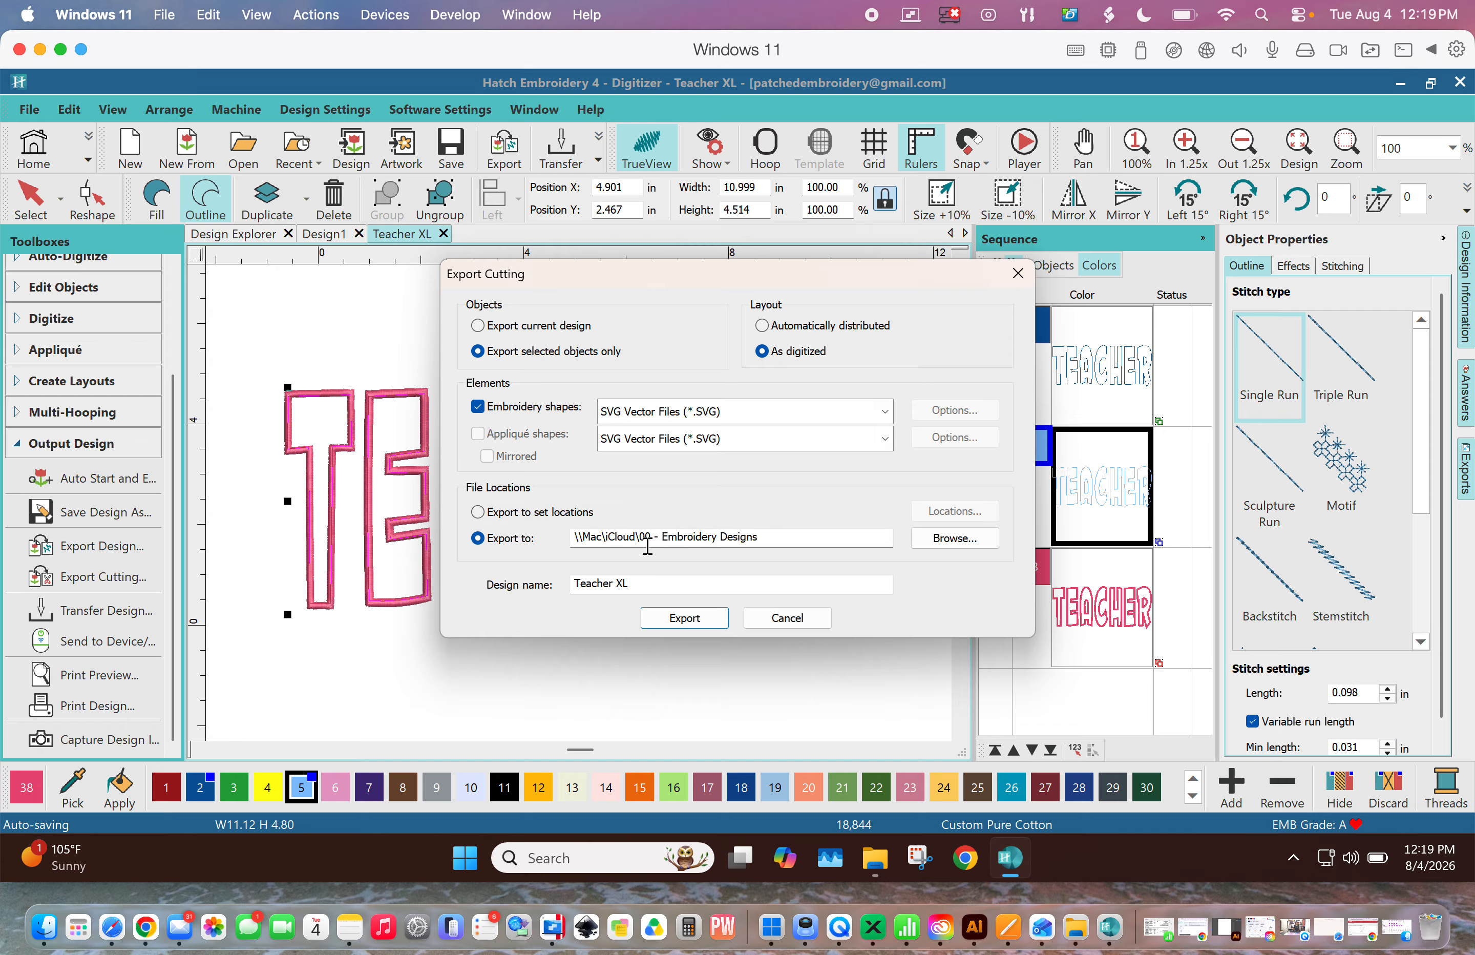
pyautogui.click(649, 584)
pyautogui.write('SVG')
pyautogui.press('BackSpace')
pyautogui.press('BackSpace')
pyautogui.press('BackSpace')
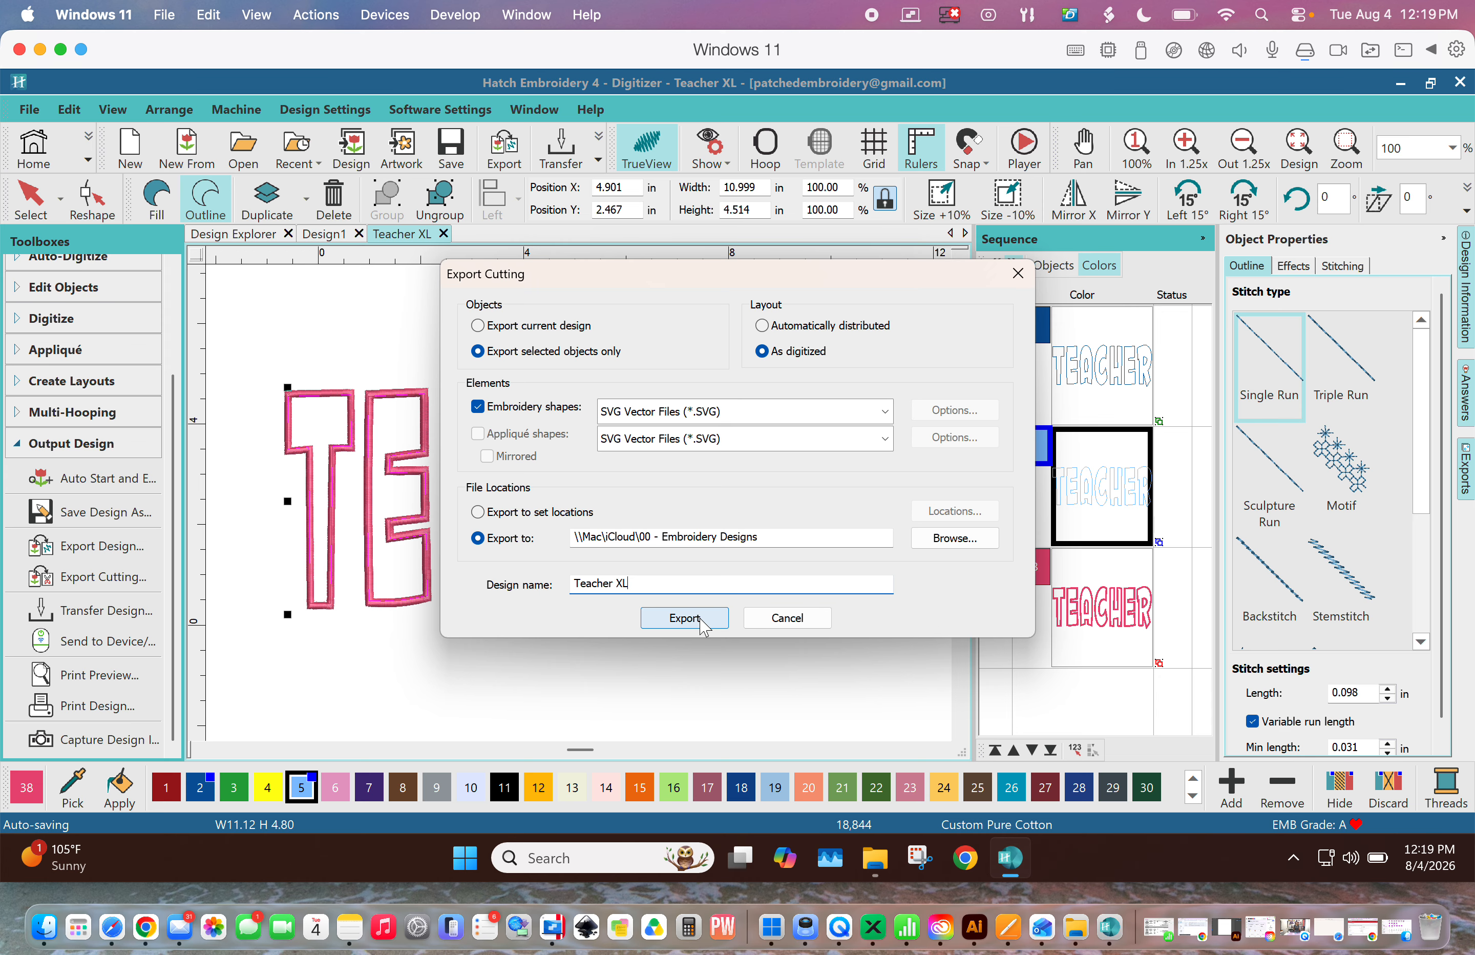
pyautogui.click(799, 624)
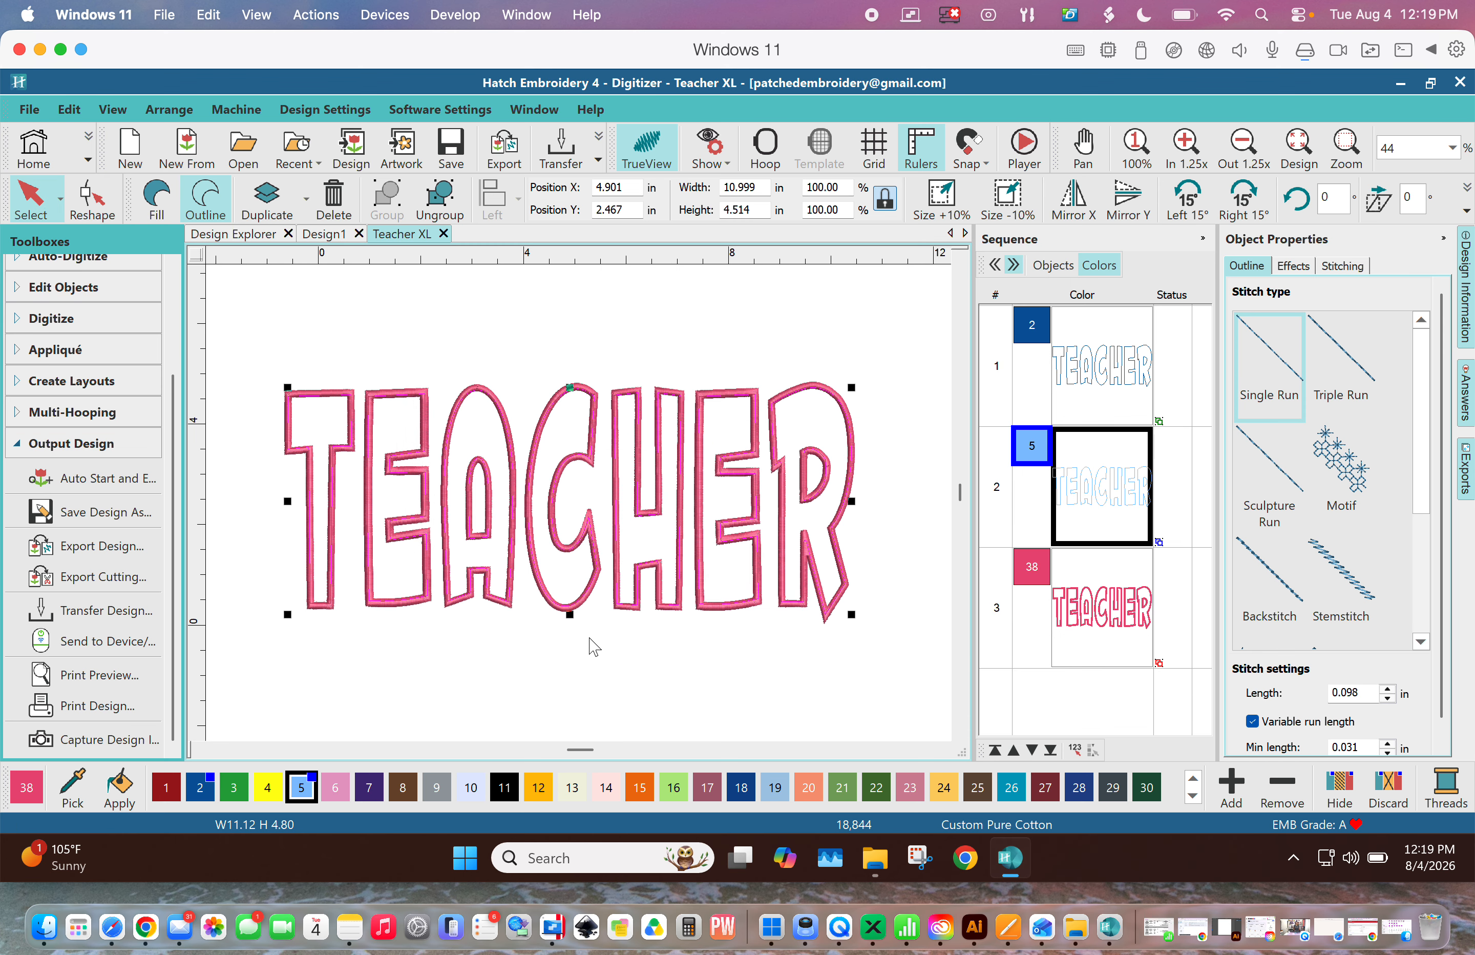
# - Switch to xTool Studio and open a new untitled project tab
pyautogui.click(874, 928)
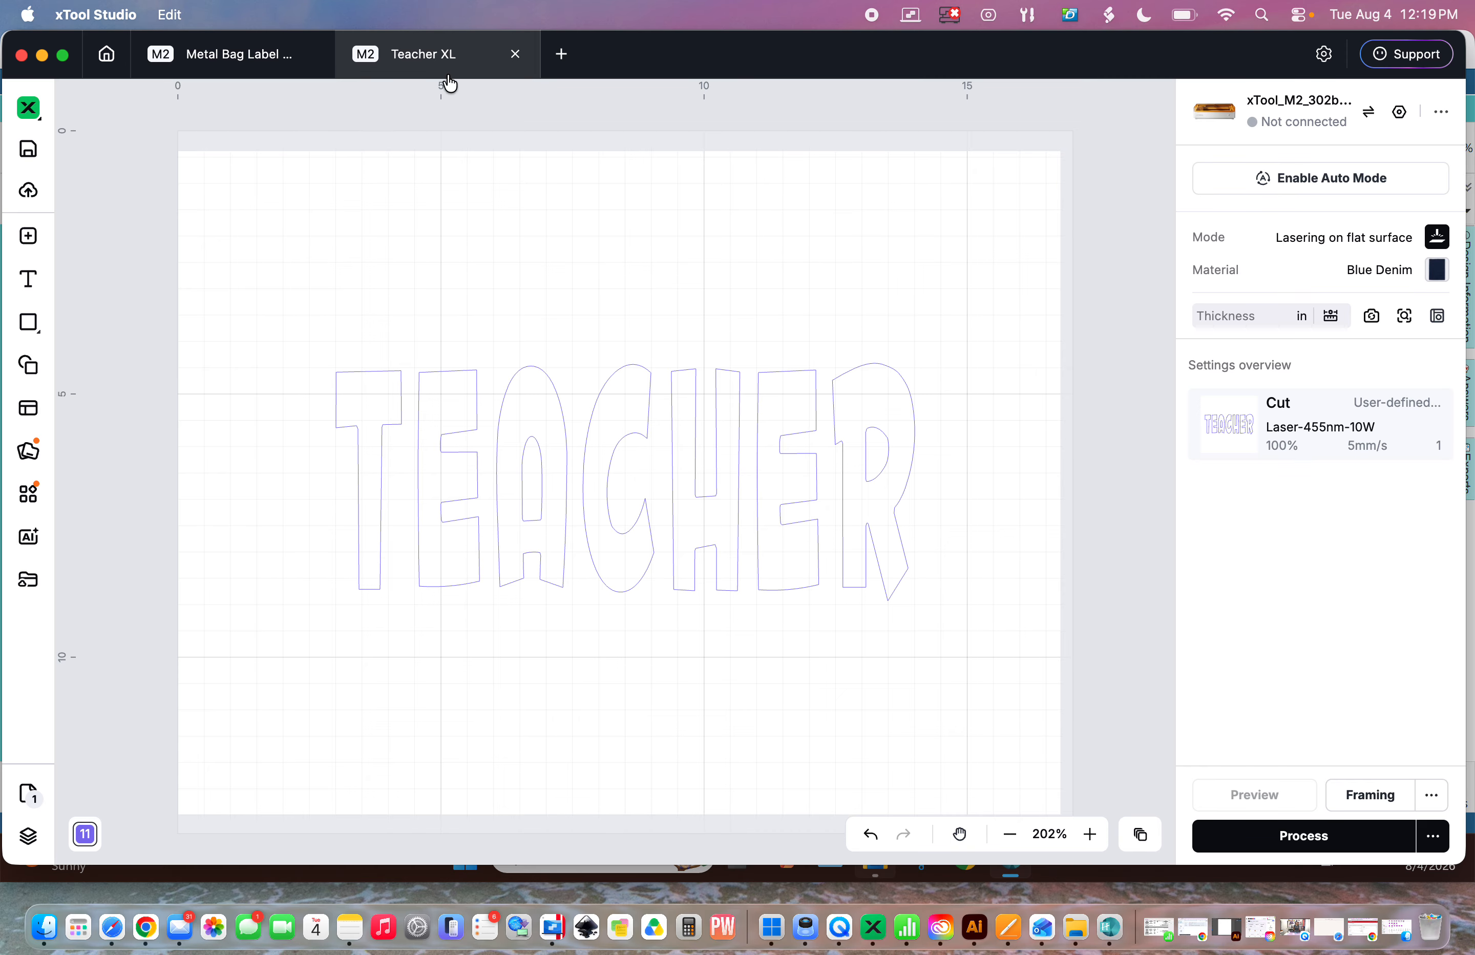
pyautogui.click(561, 57)
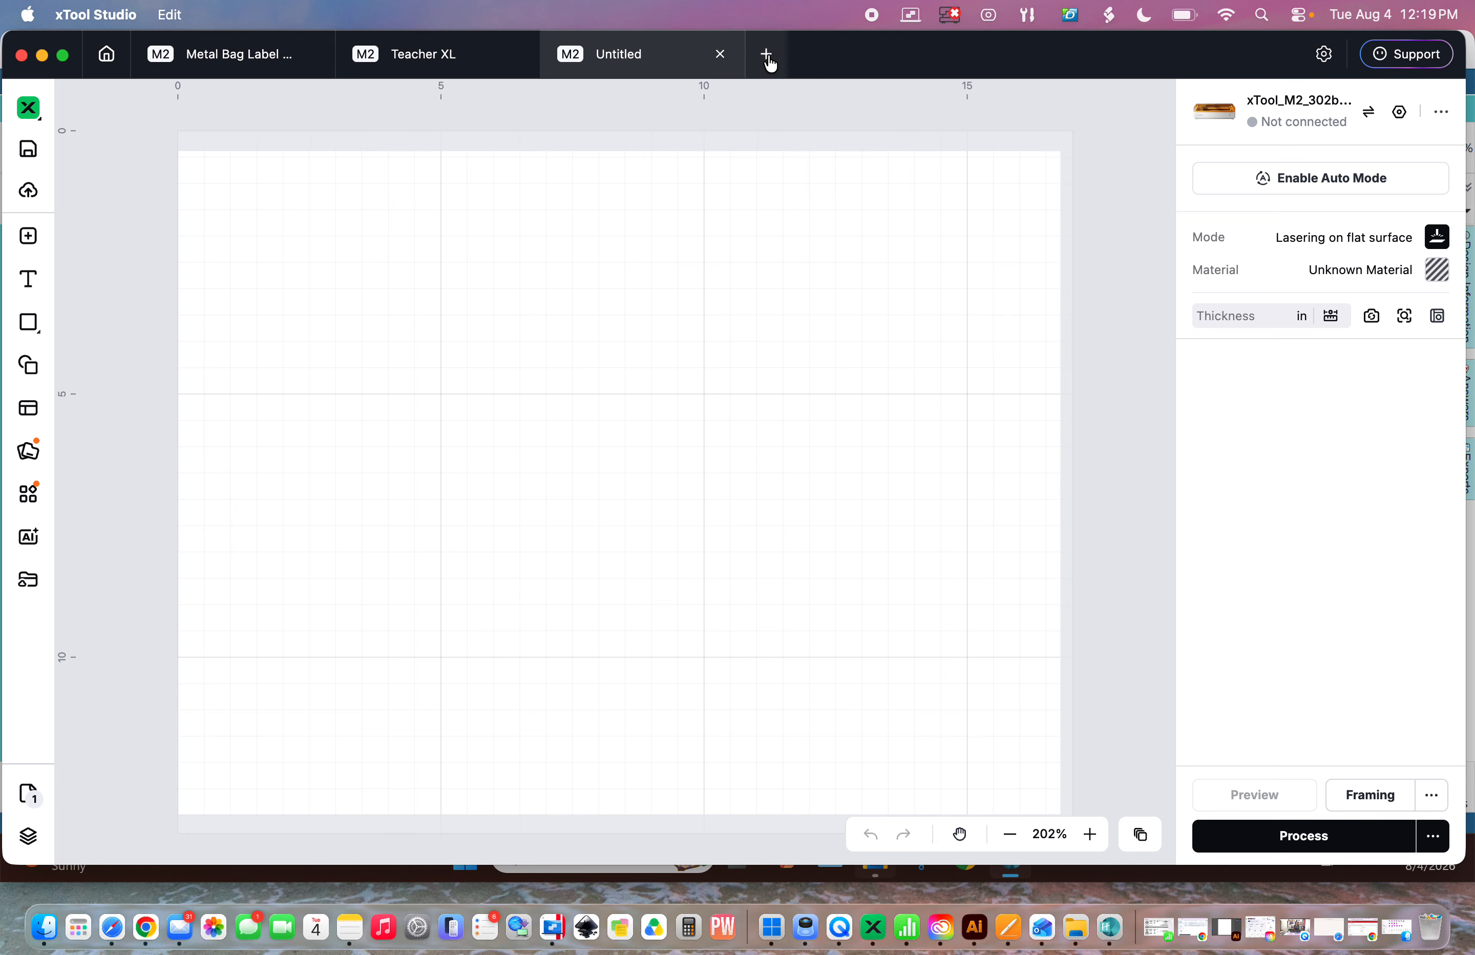
pyautogui.click(767, 57)
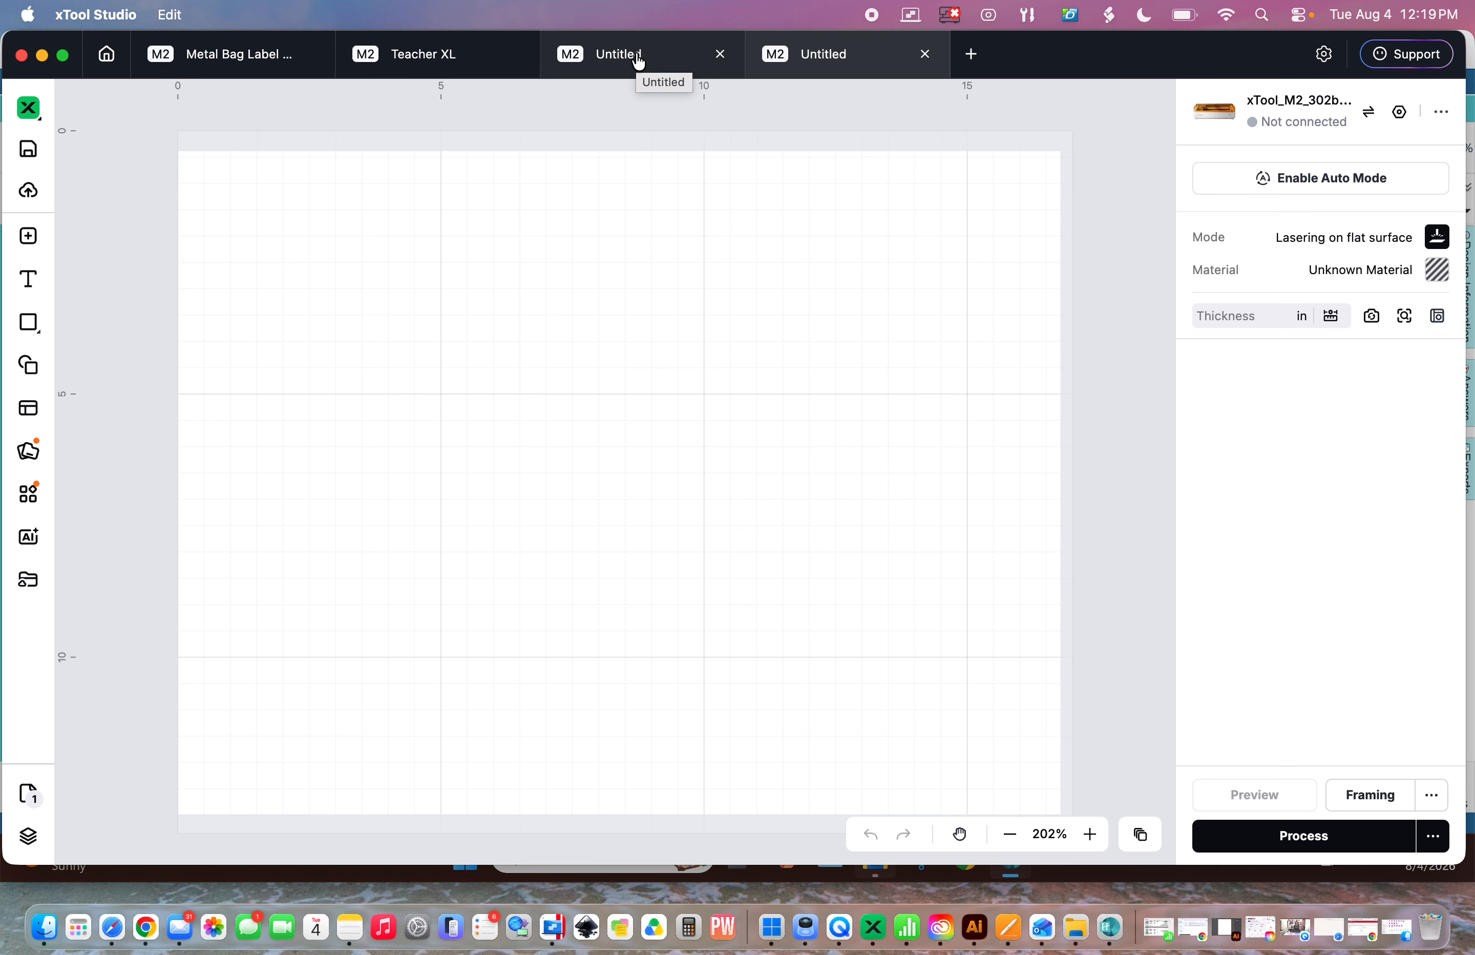
pyautogui.click(638, 62)
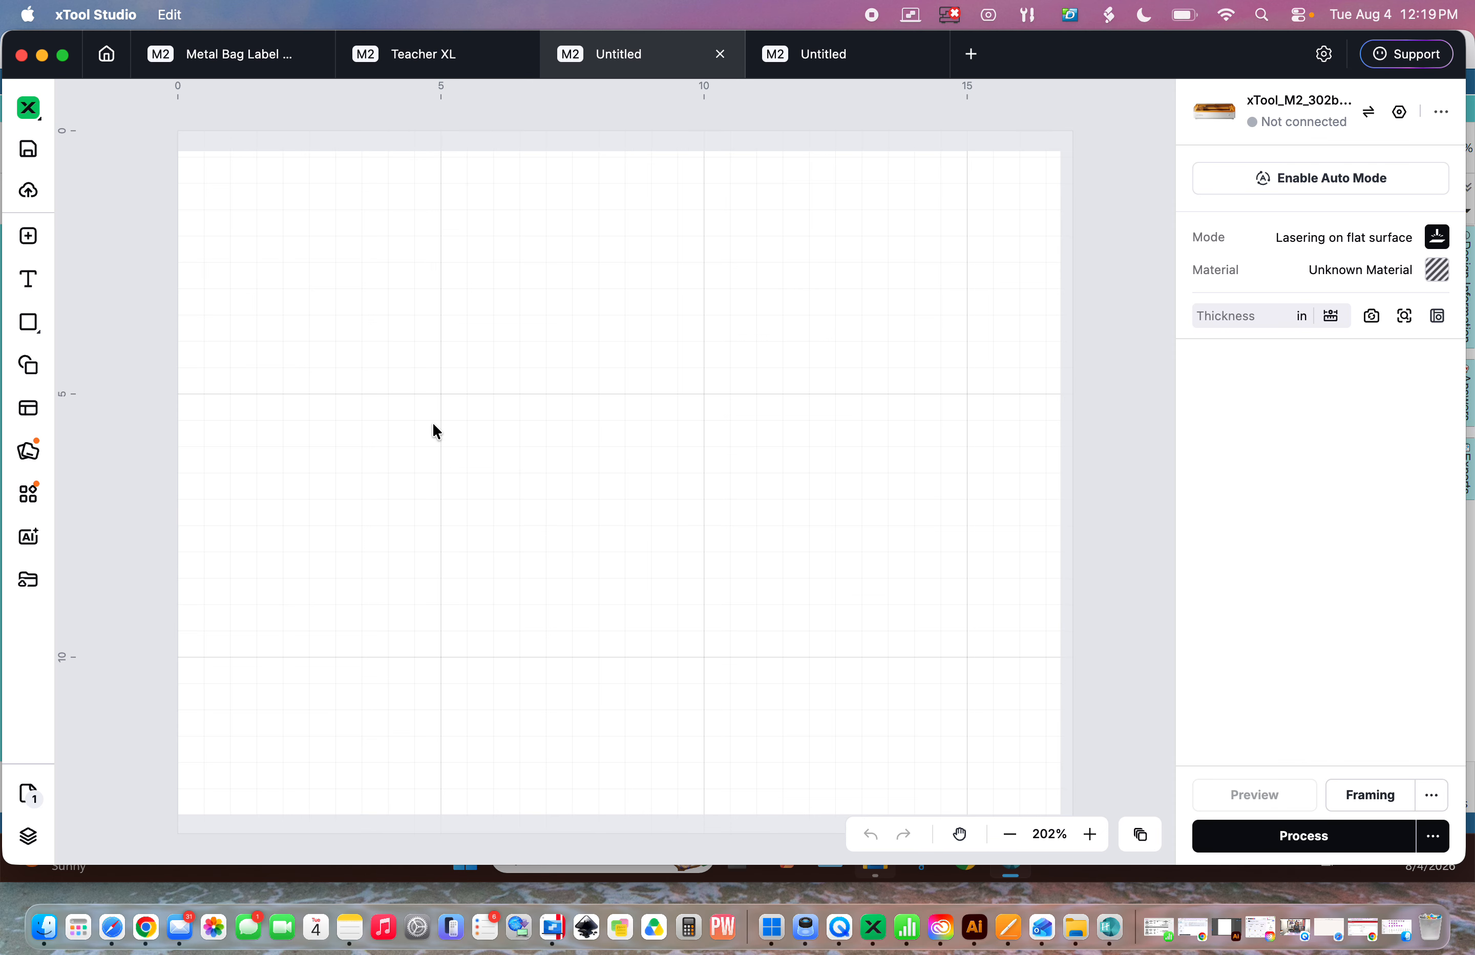
# - Import the Teacher XL2 embroidery SVG file from the 00 - Embroidery Designs folder
pyautogui.click(27, 239)
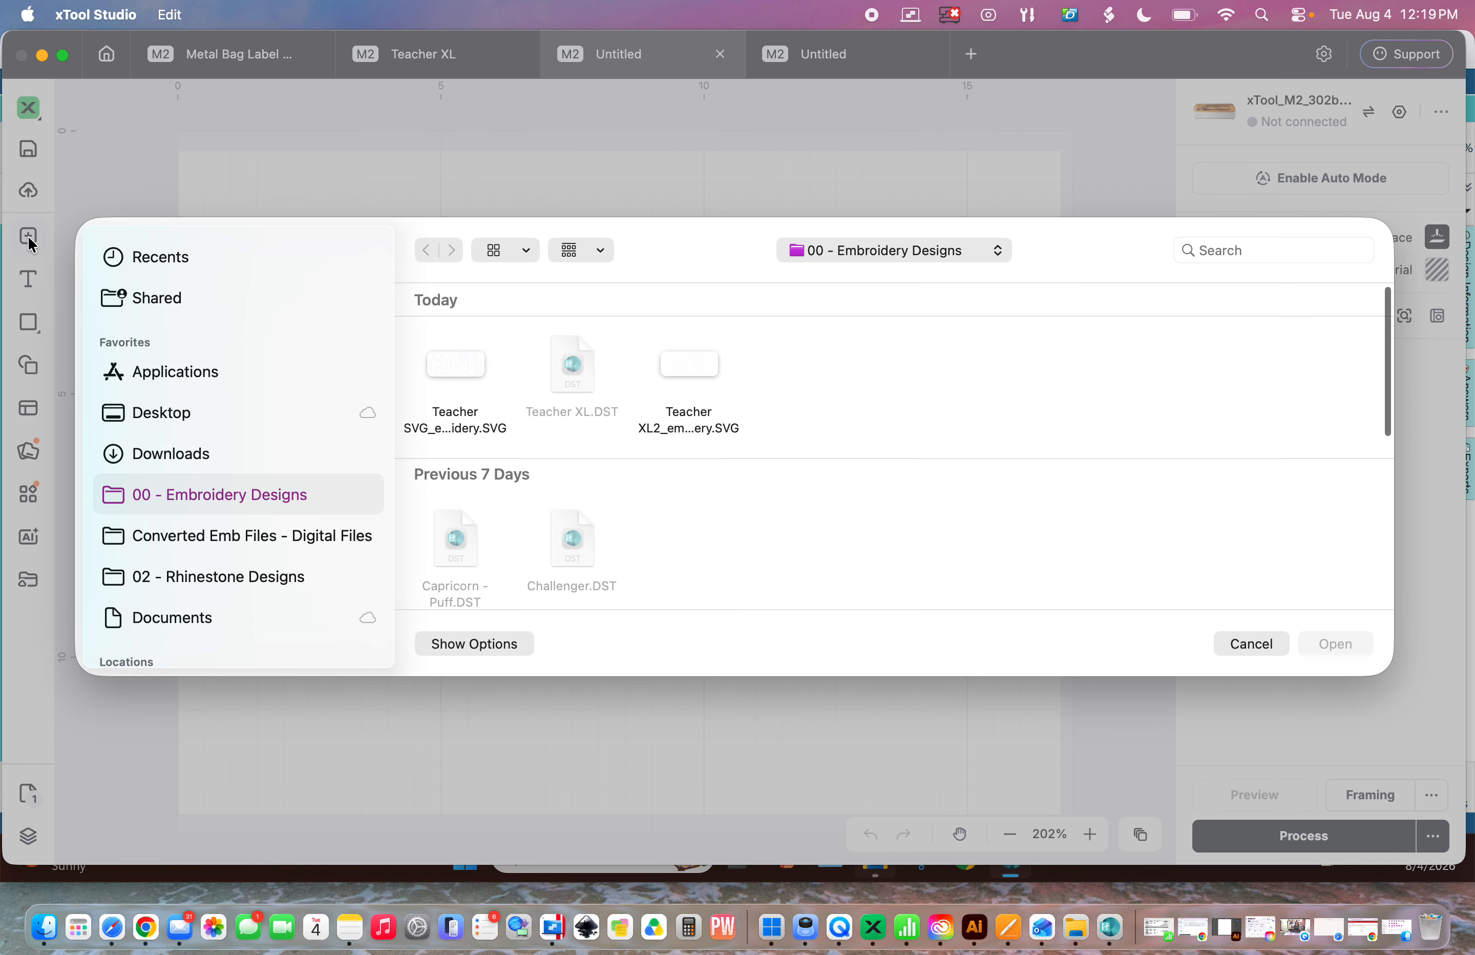
pyautogui.click(688, 372)
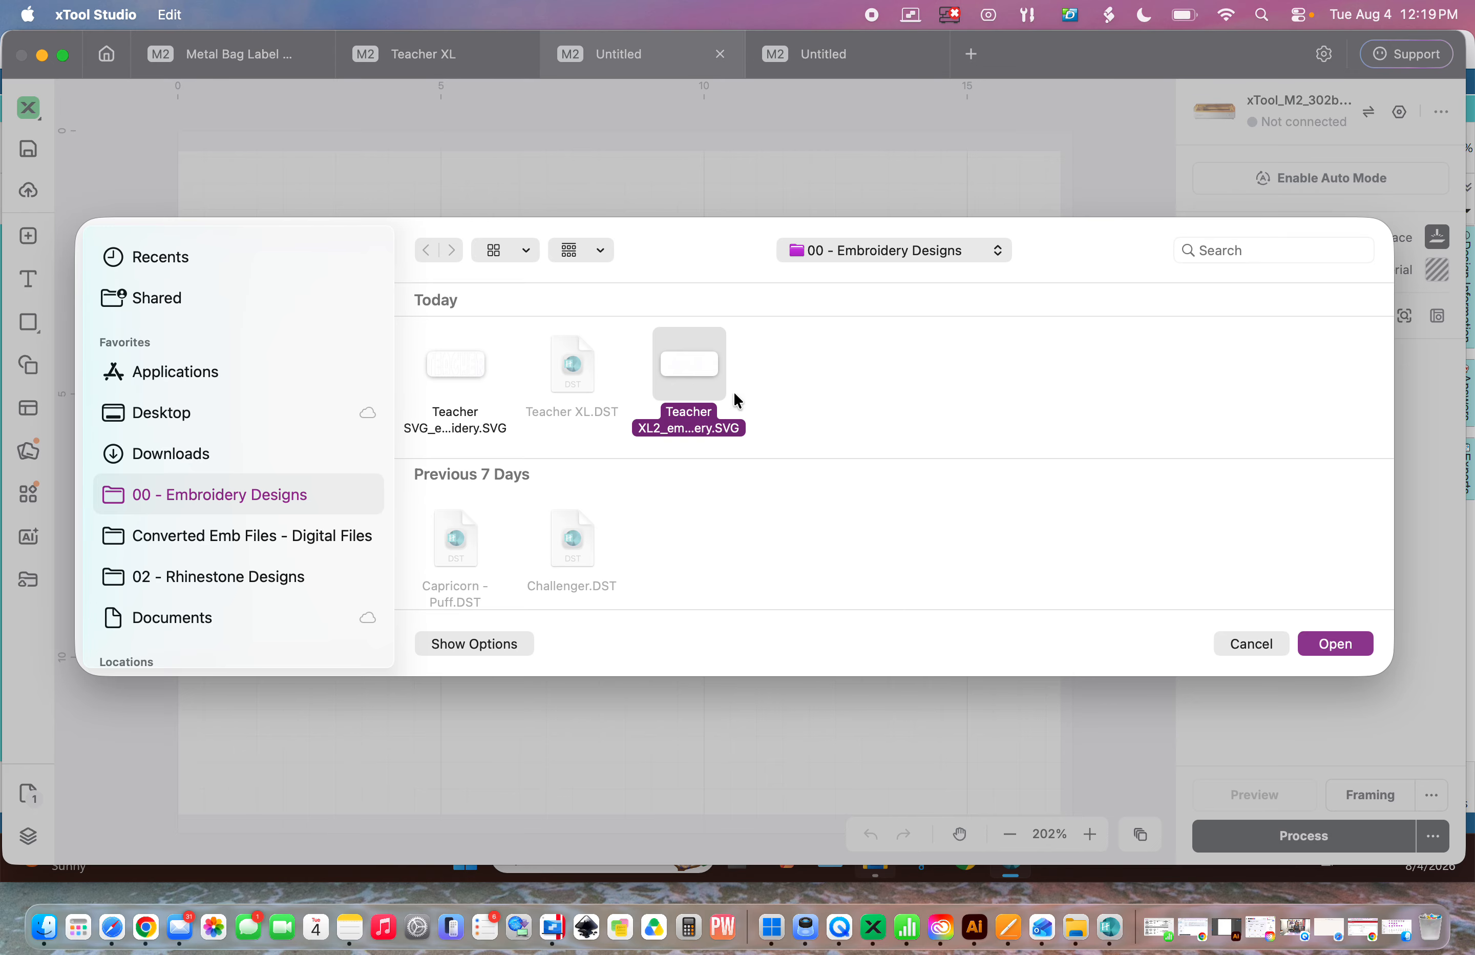
pyautogui.click(1333, 642)
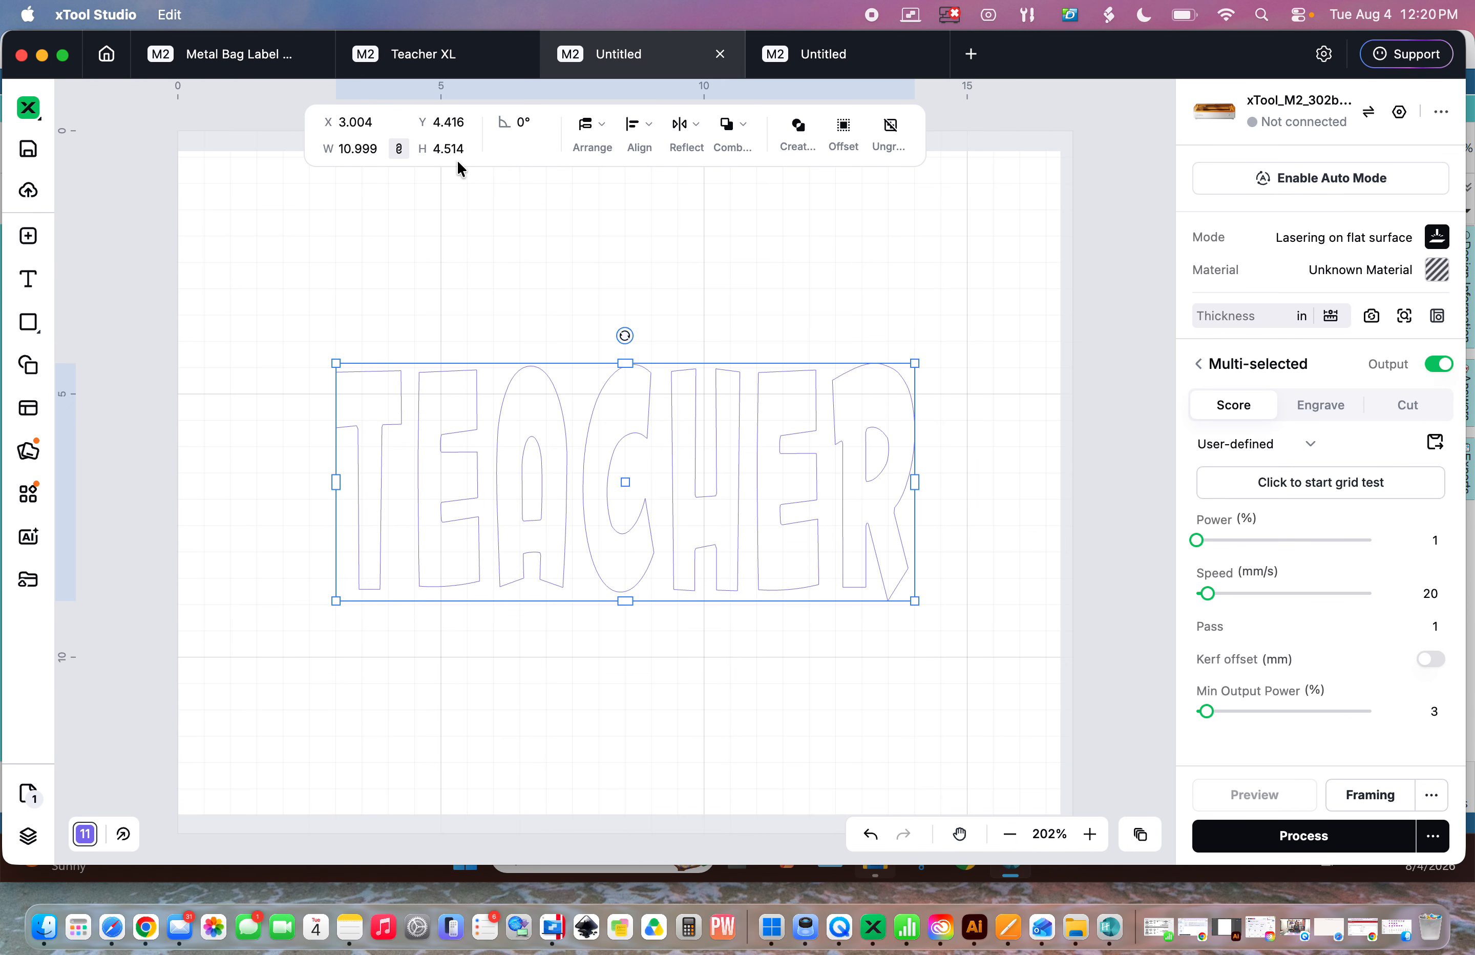
pyautogui.click(552, 927)
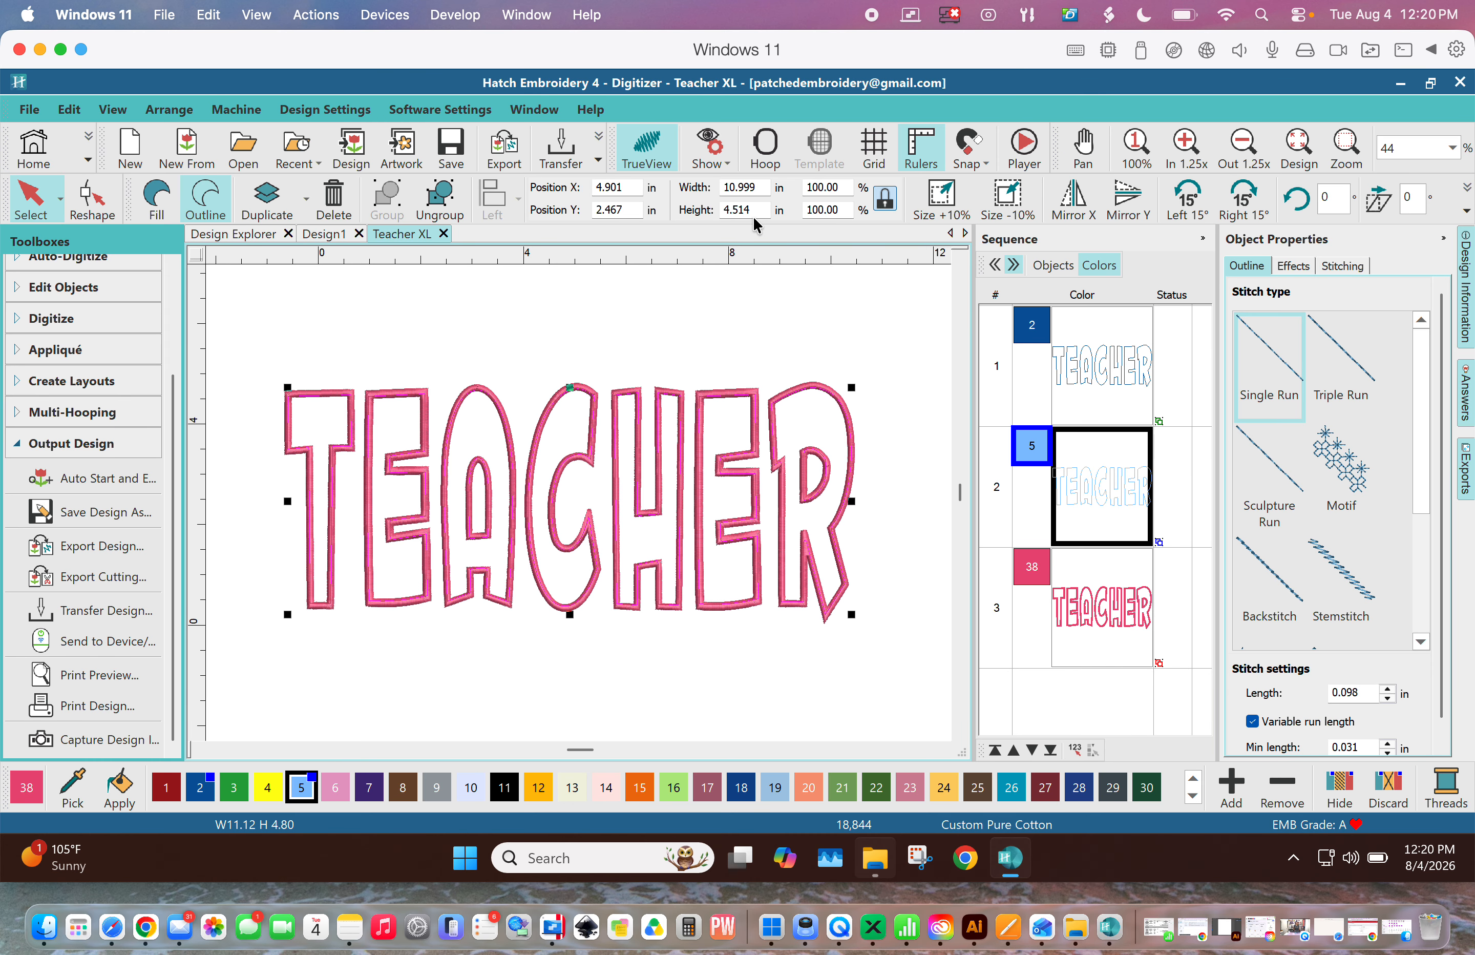
pyautogui.click(874, 927)
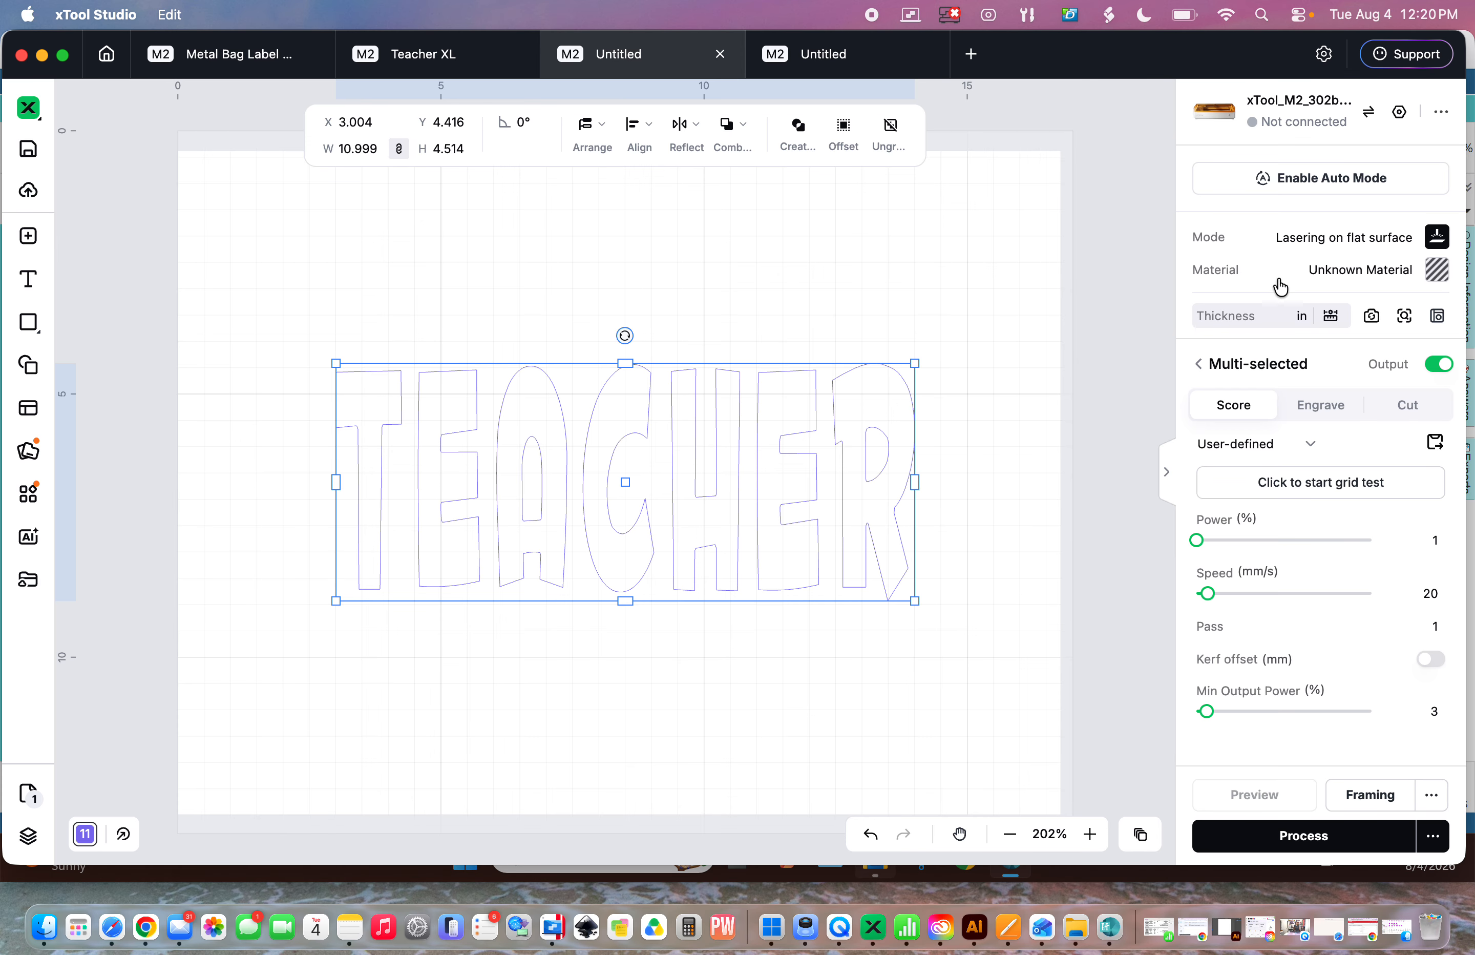
# - Set the project material to Blue Denim
pyautogui.click(1436, 279)
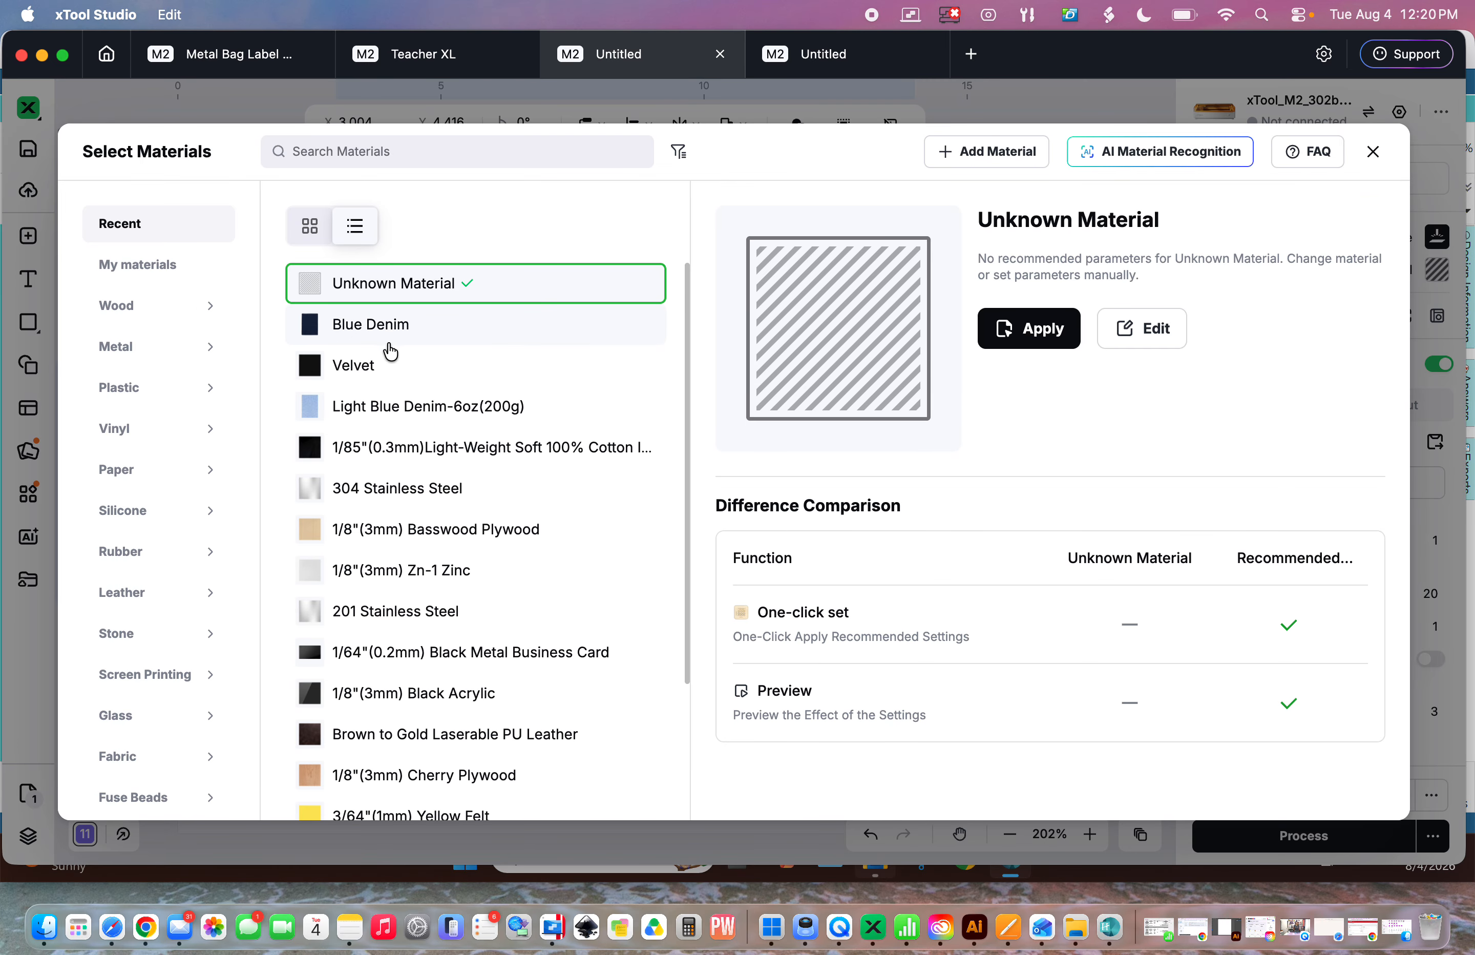
pyautogui.click(366, 323)
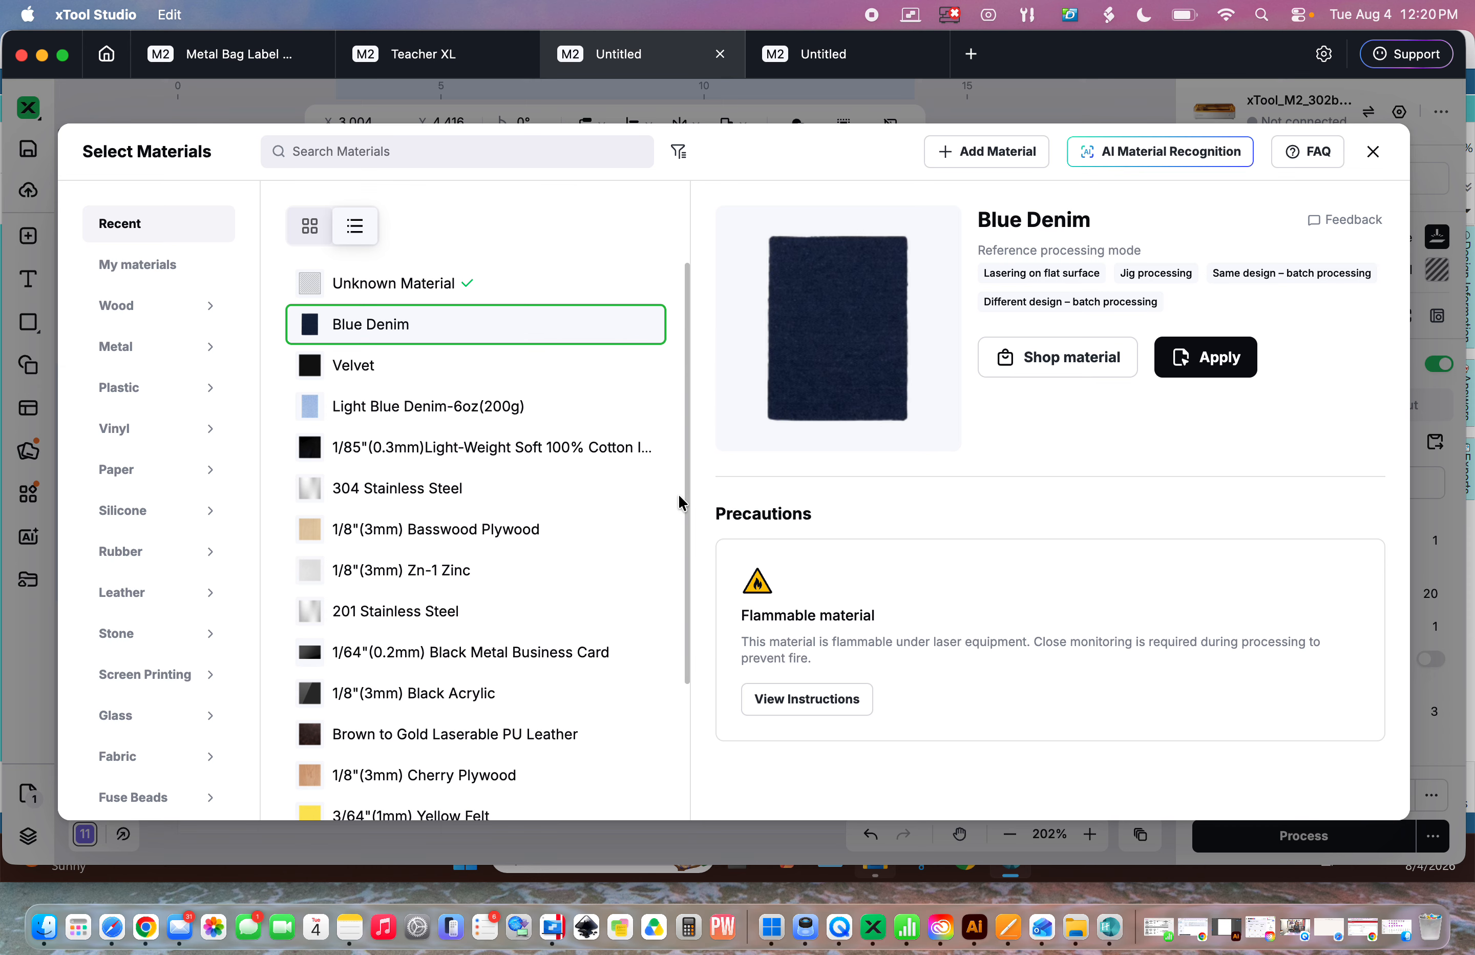
pyautogui.click(979, 159)
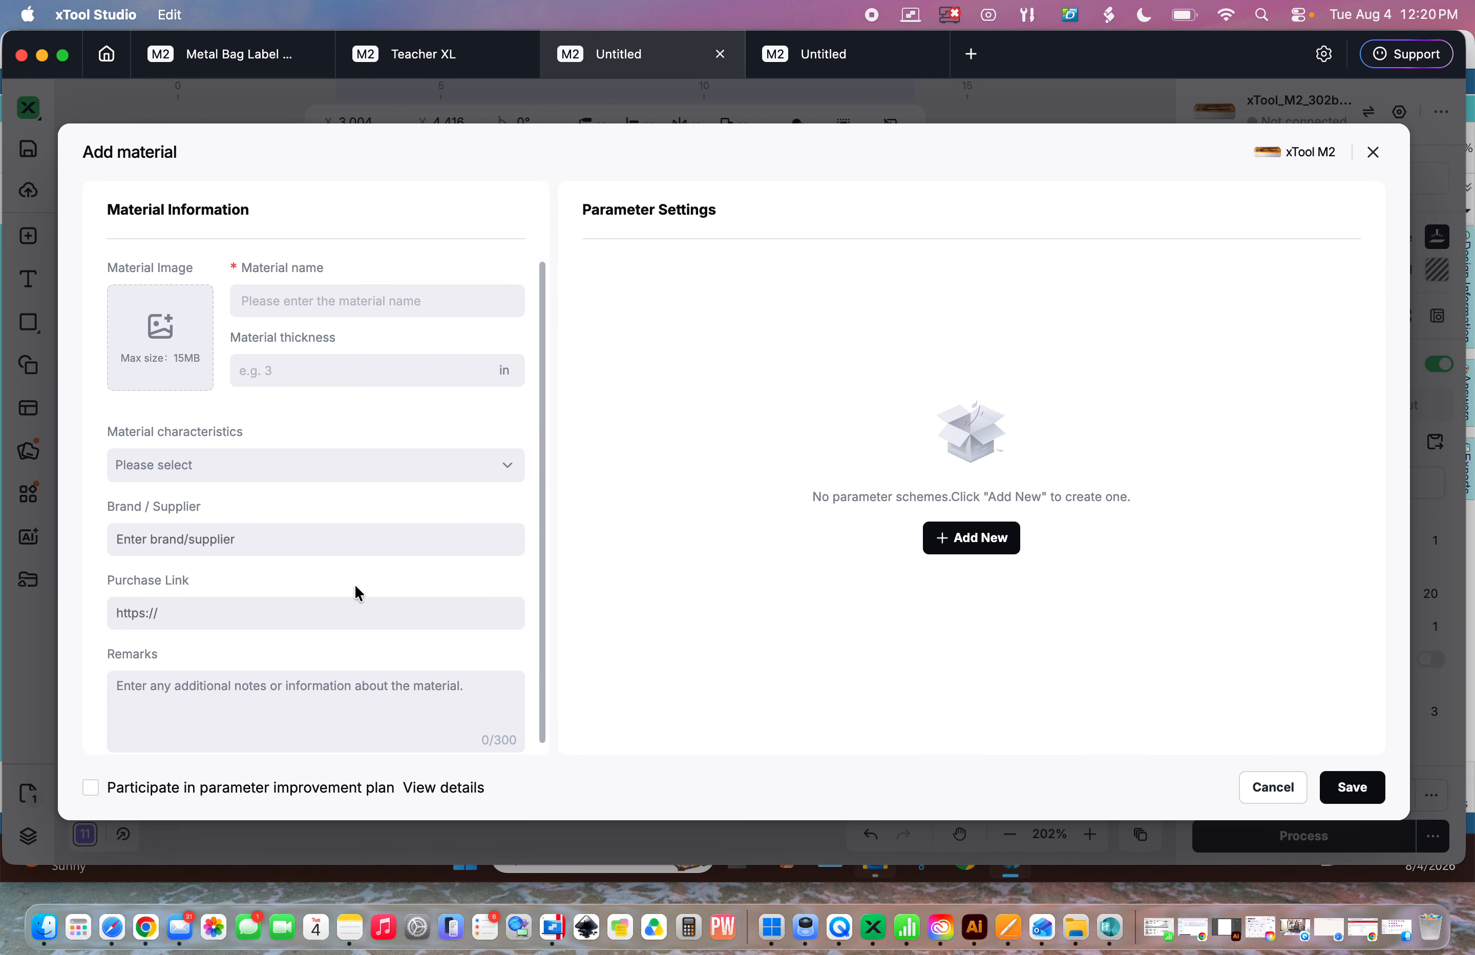
pyautogui.scroll(-1, 357, 593)
pyautogui.scroll(1, 358, 592)
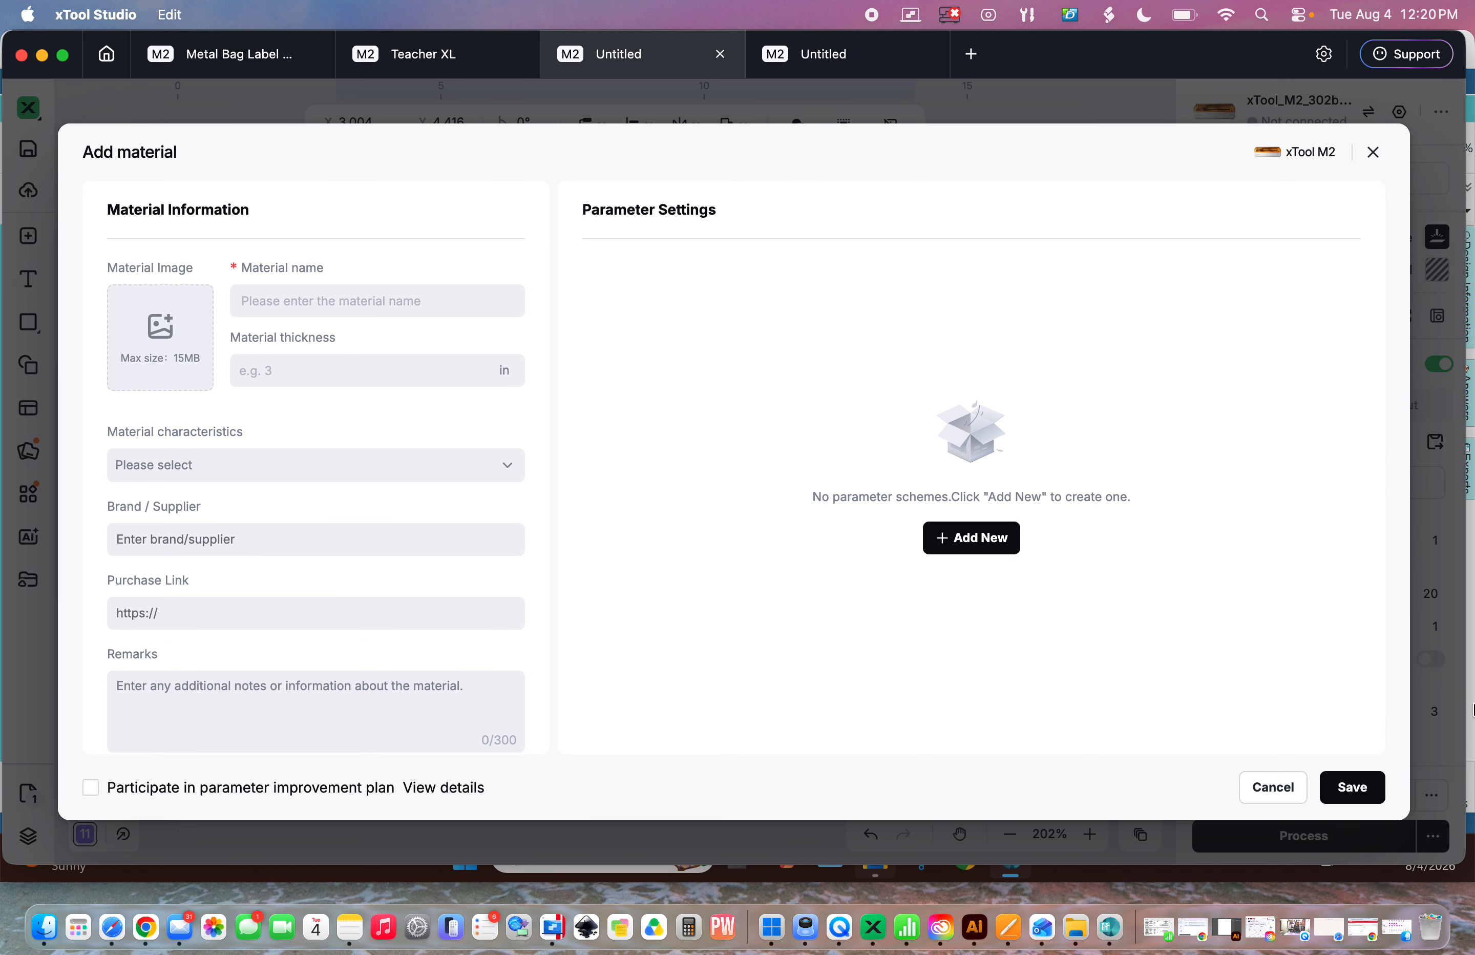
pyautogui.click(1272, 787)
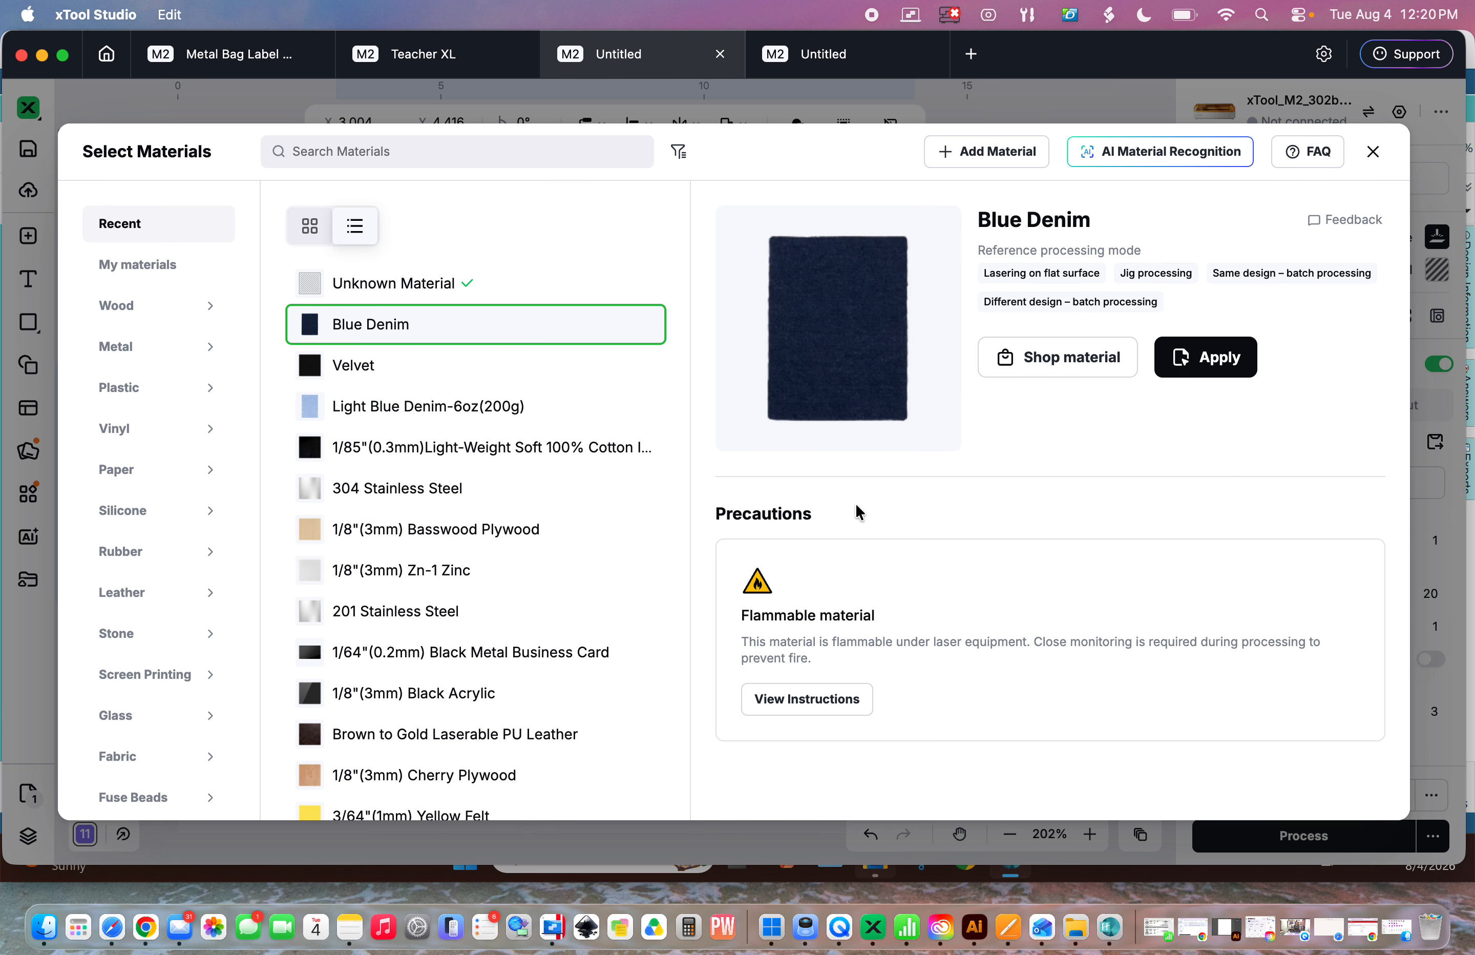
pyautogui.click(1223, 367)
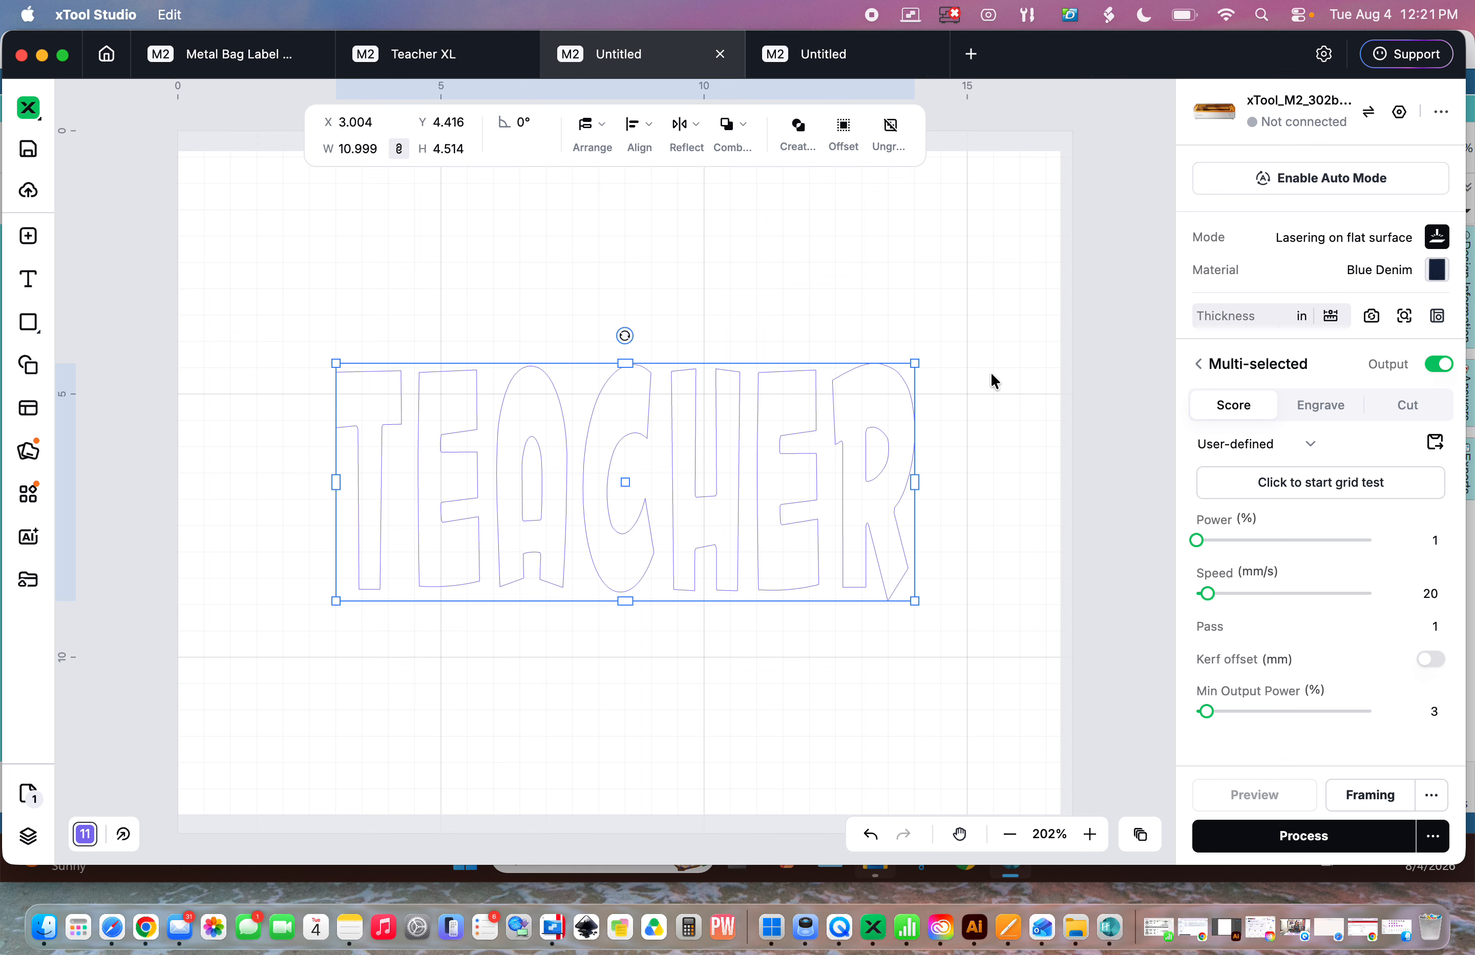
# - Select all the TEACHER outlines and change their processing type to Cut
pyautogui.click(977, 397)
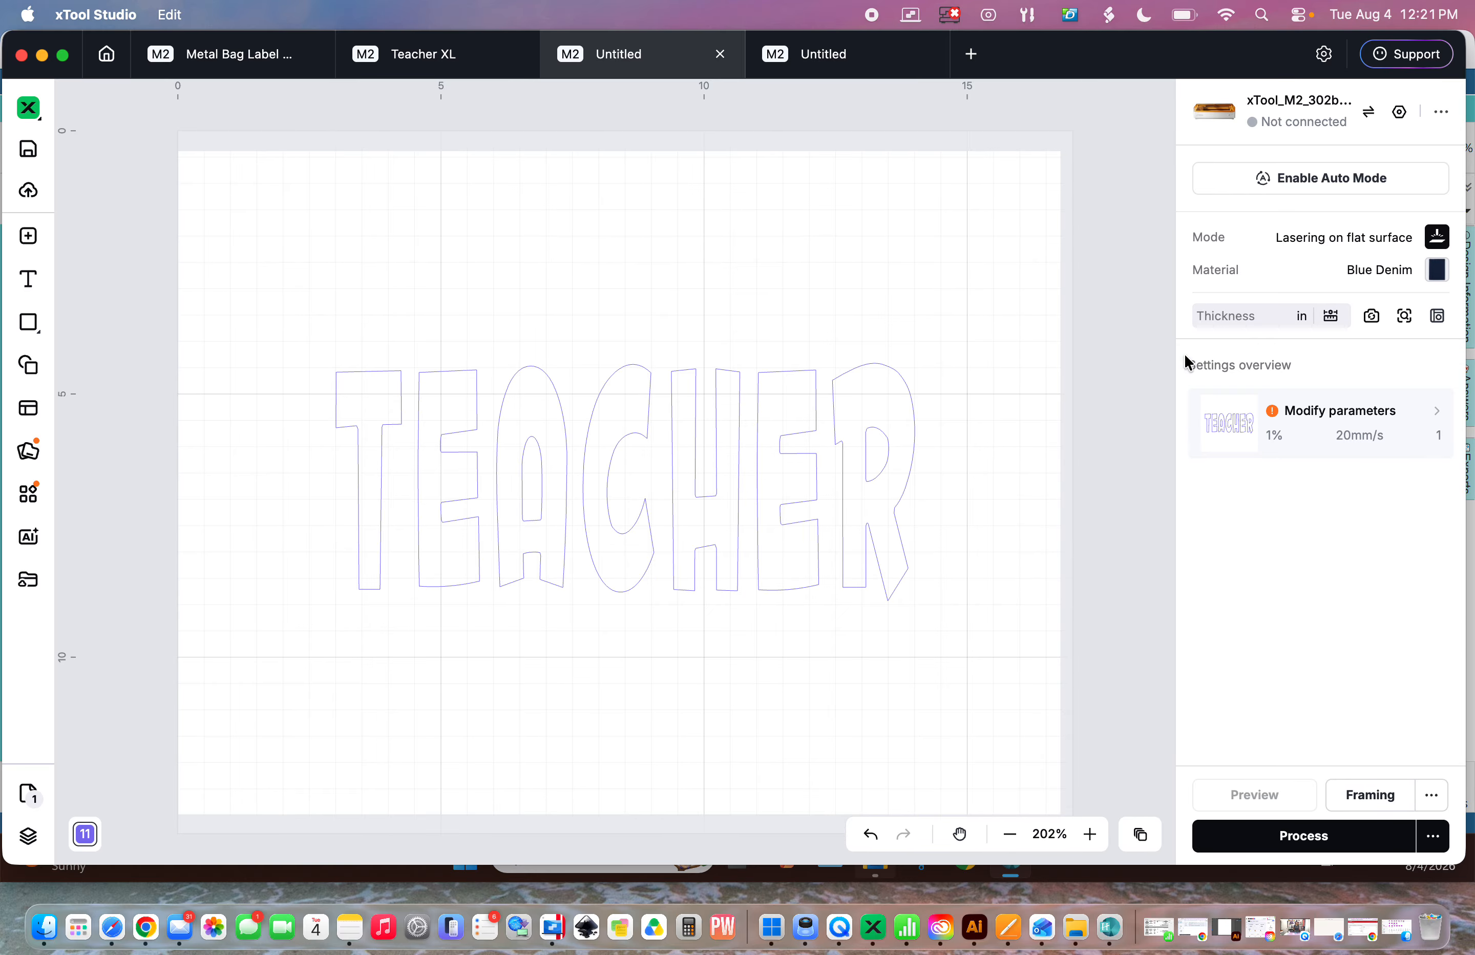
pyautogui.click(1330, 316)
pyautogui.moveTo(279, 298); pyautogui.dragTo(976, 660)
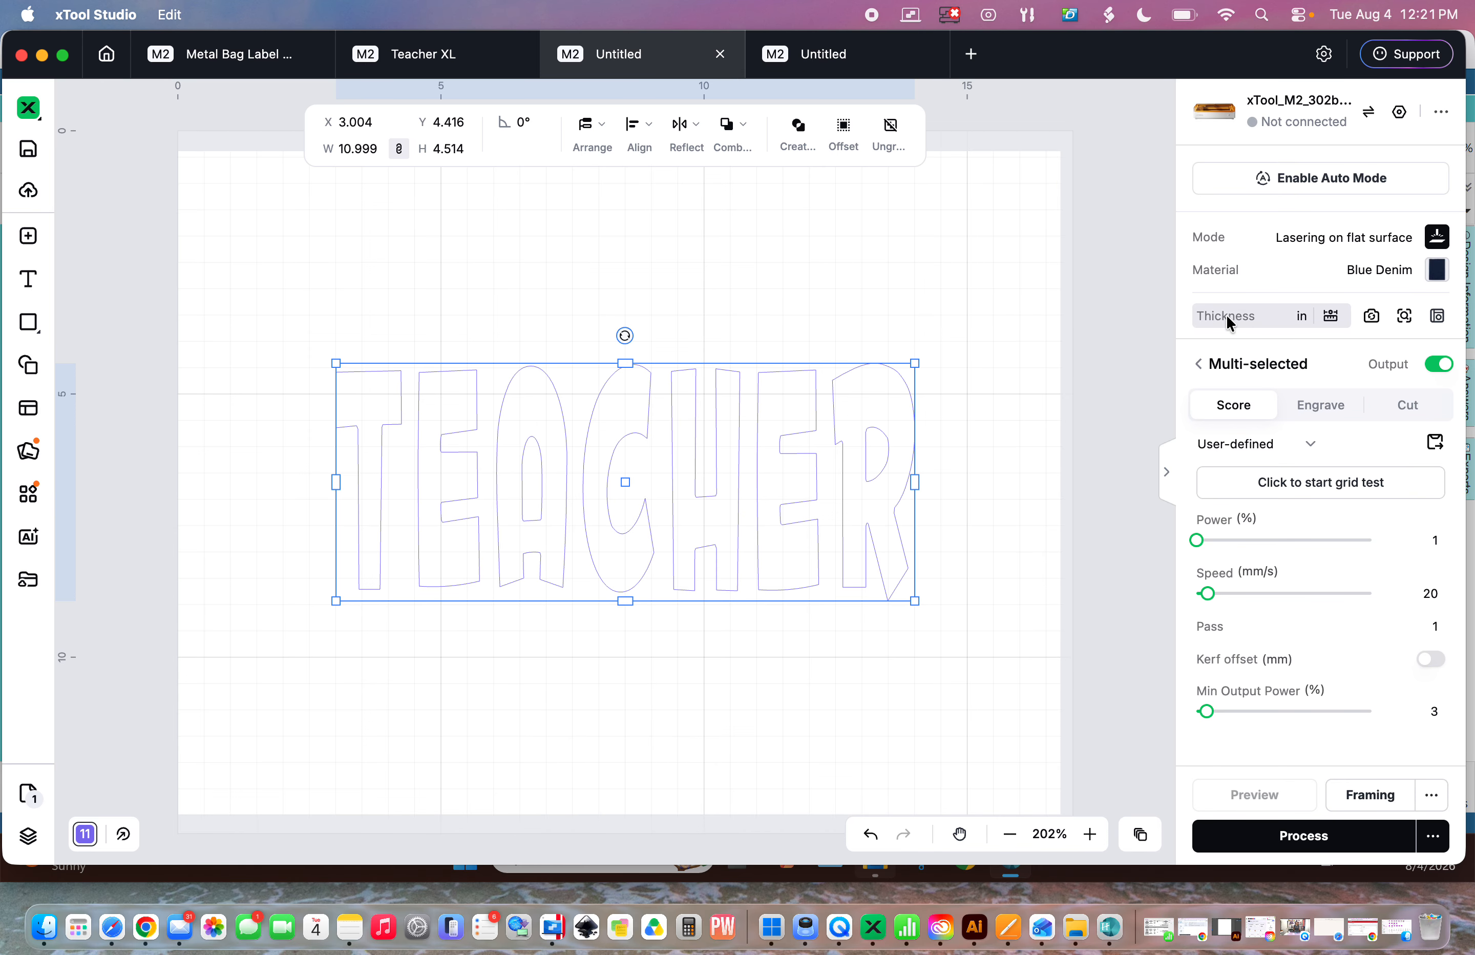
pyautogui.moveTo(1249, 327)
pyautogui.click(1413, 411)
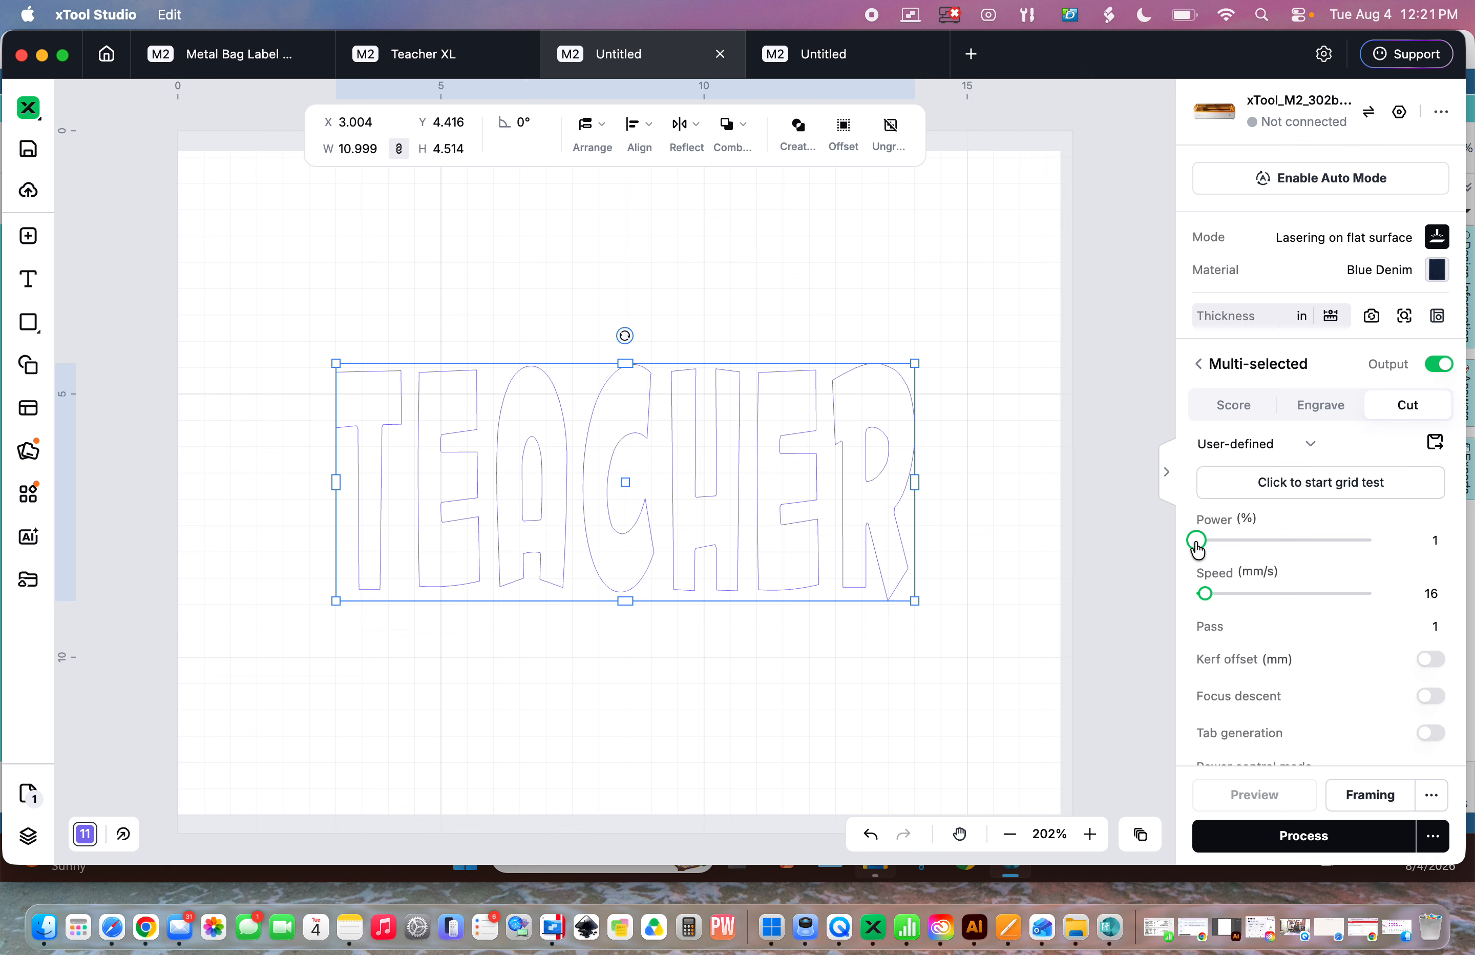
# - Set the cut power to 100% and the speed to 5 mm/s
pyautogui.moveTo(1197, 548); pyautogui.dragTo(1378, 545)
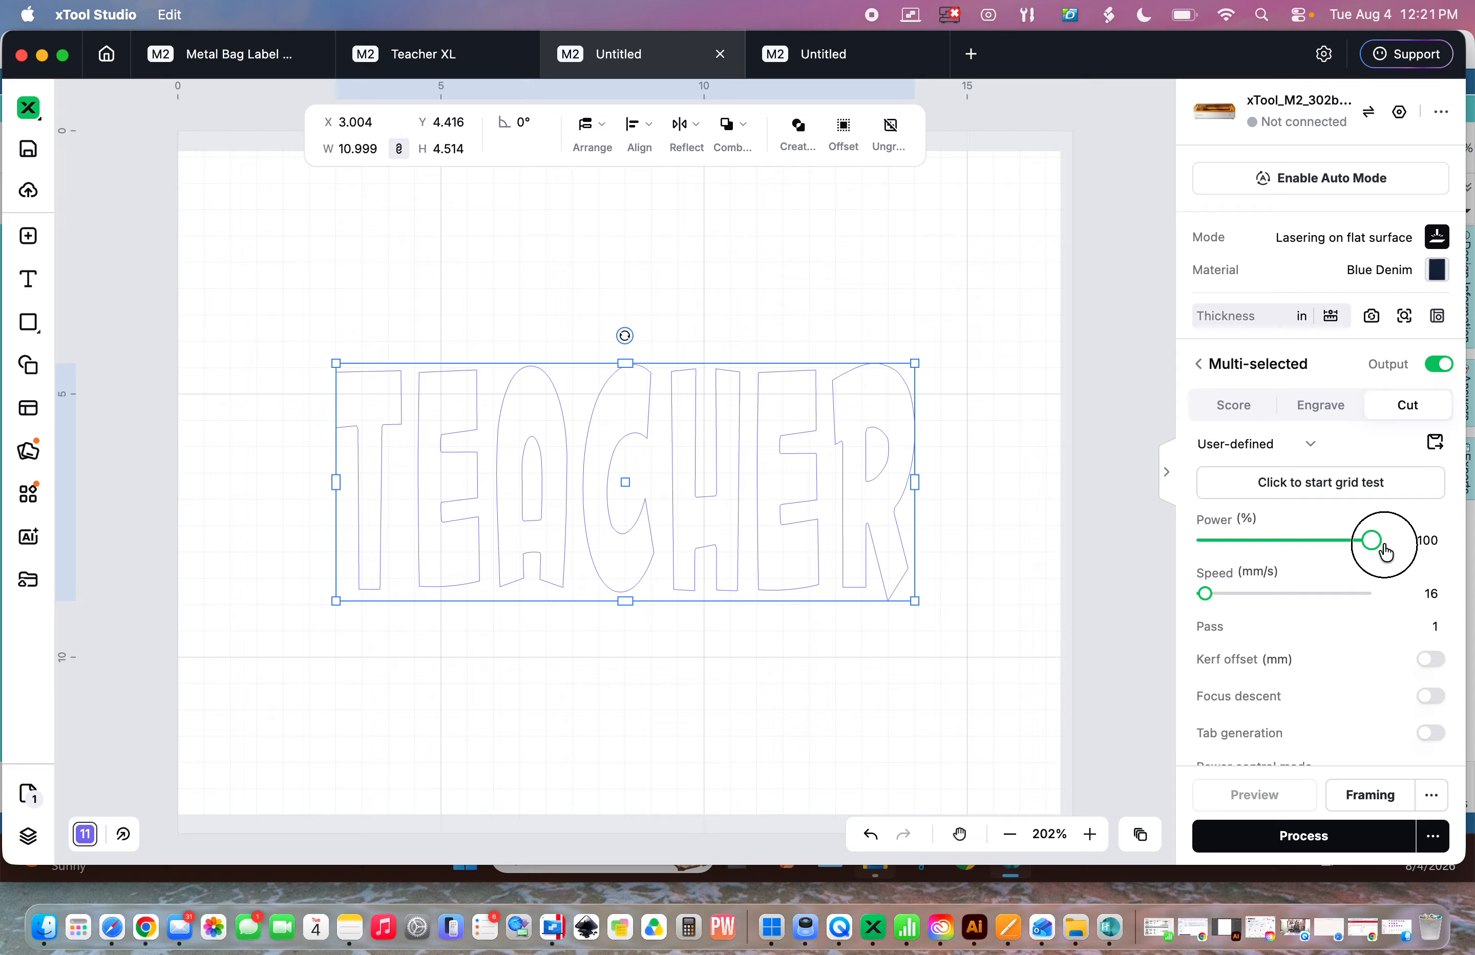
pyautogui.click(1438, 594)
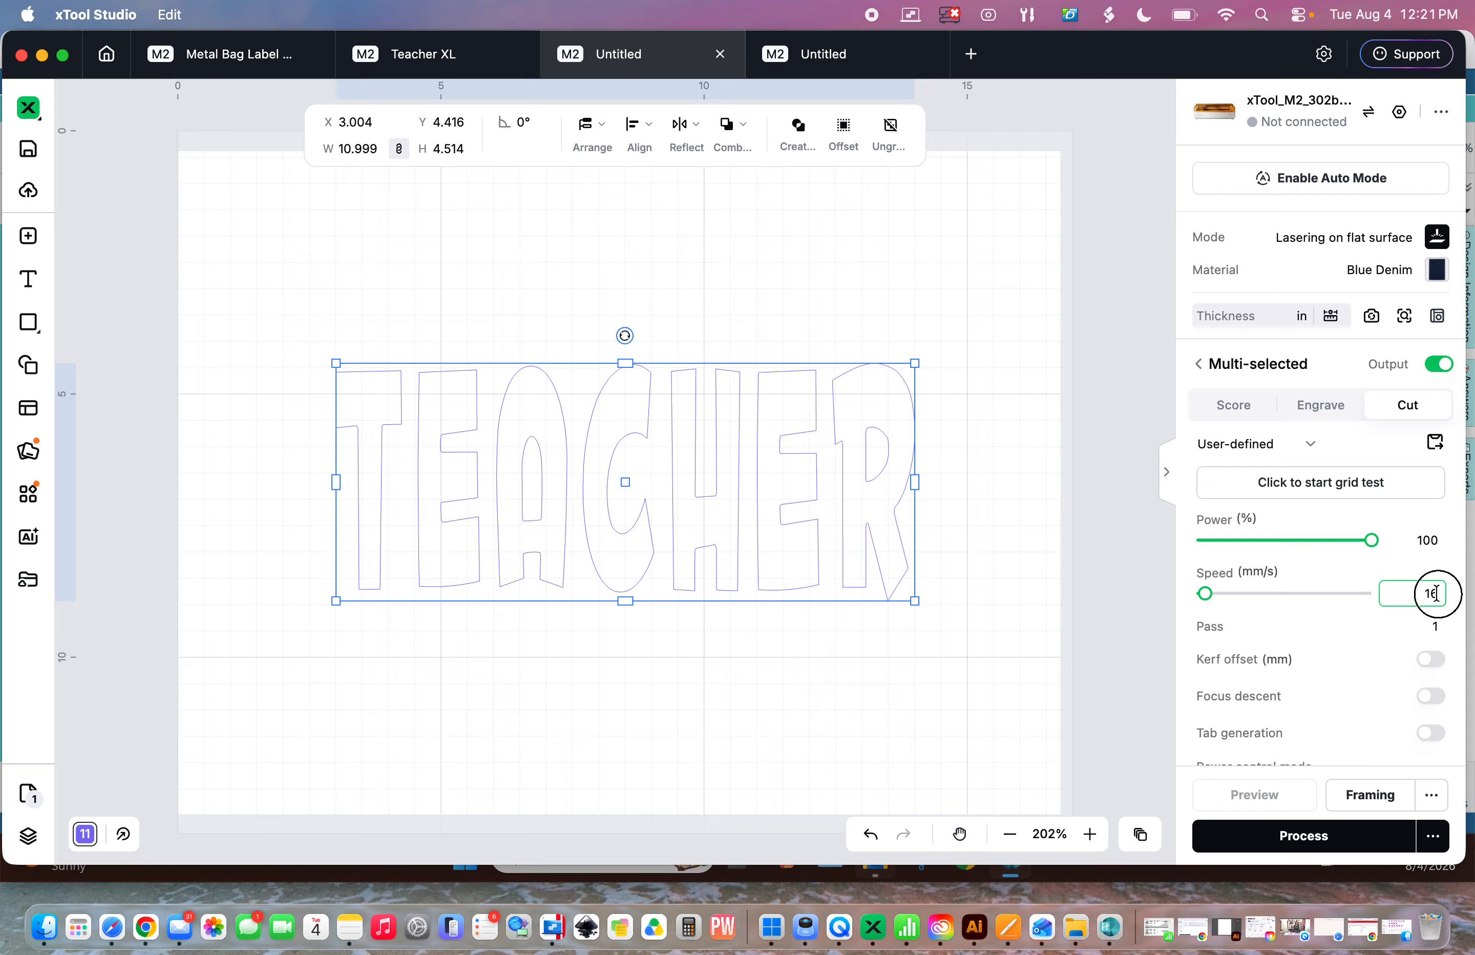
pyautogui.doubleClick(1436, 594)
pyautogui.write('5')
pyautogui.click(1129, 601)
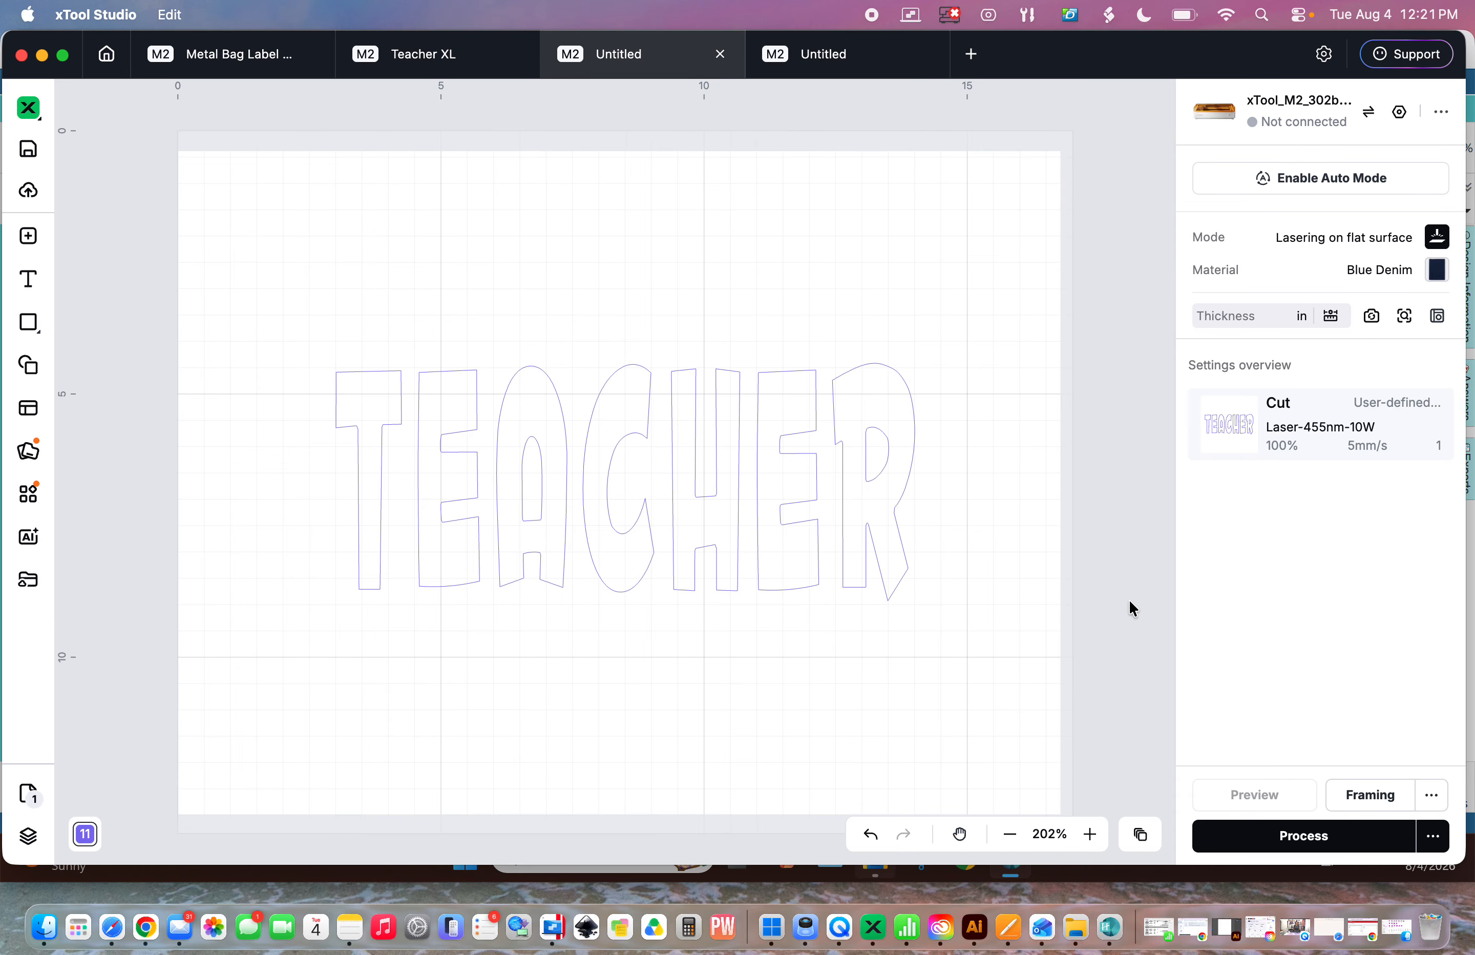
# - Reselect the outlines and switch the power control mode to Constant Power
pyautogui.click(1334, 432)
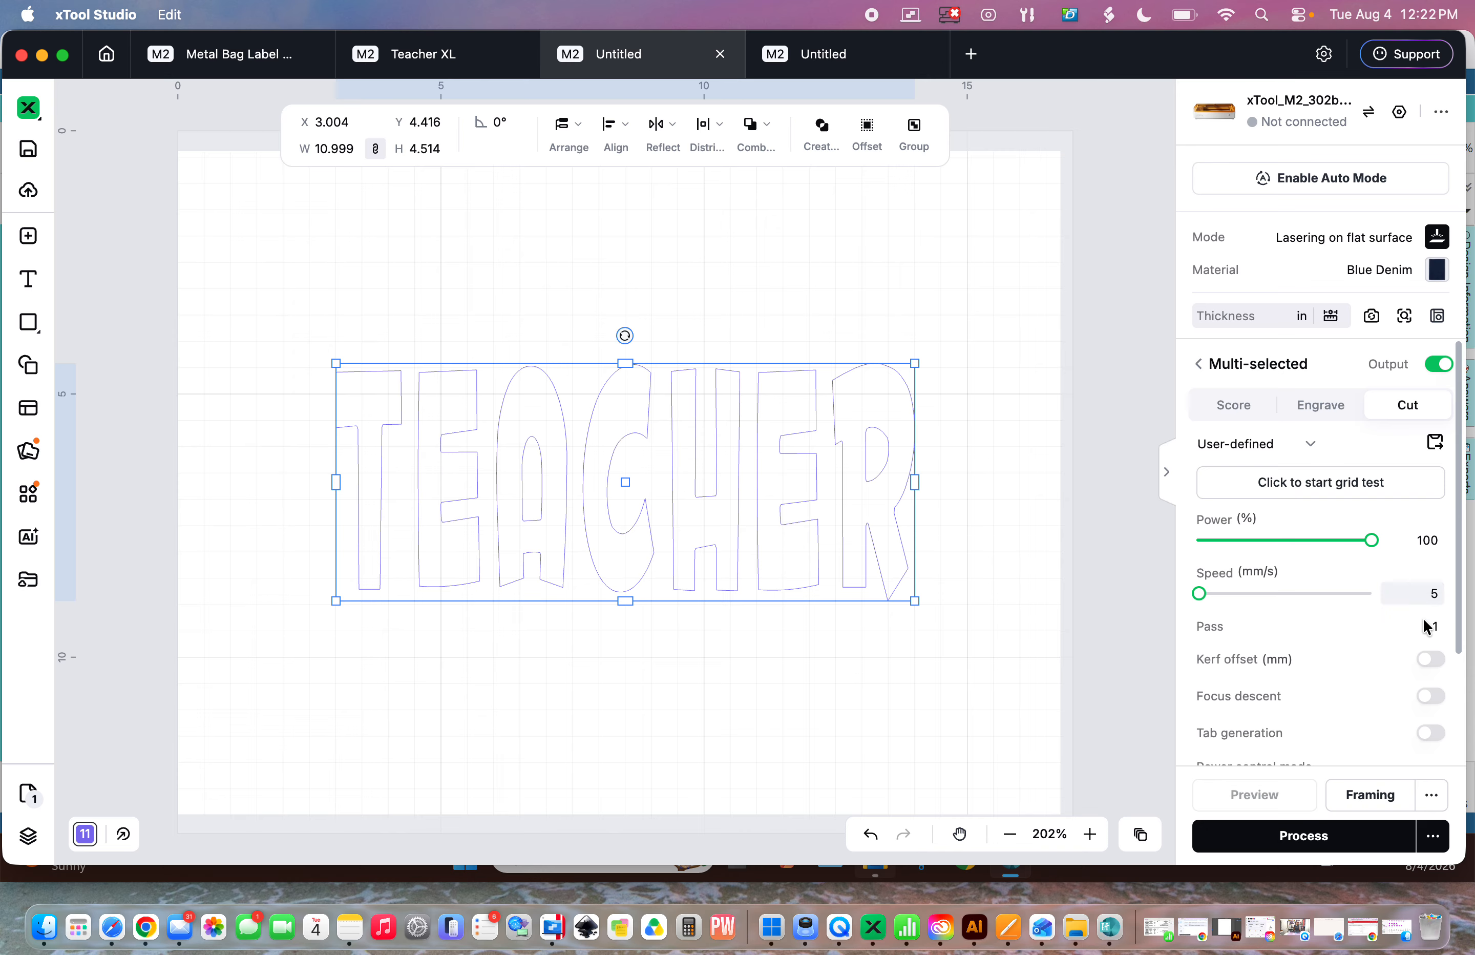
pyautogui.scroll(-3, 1389, 613)
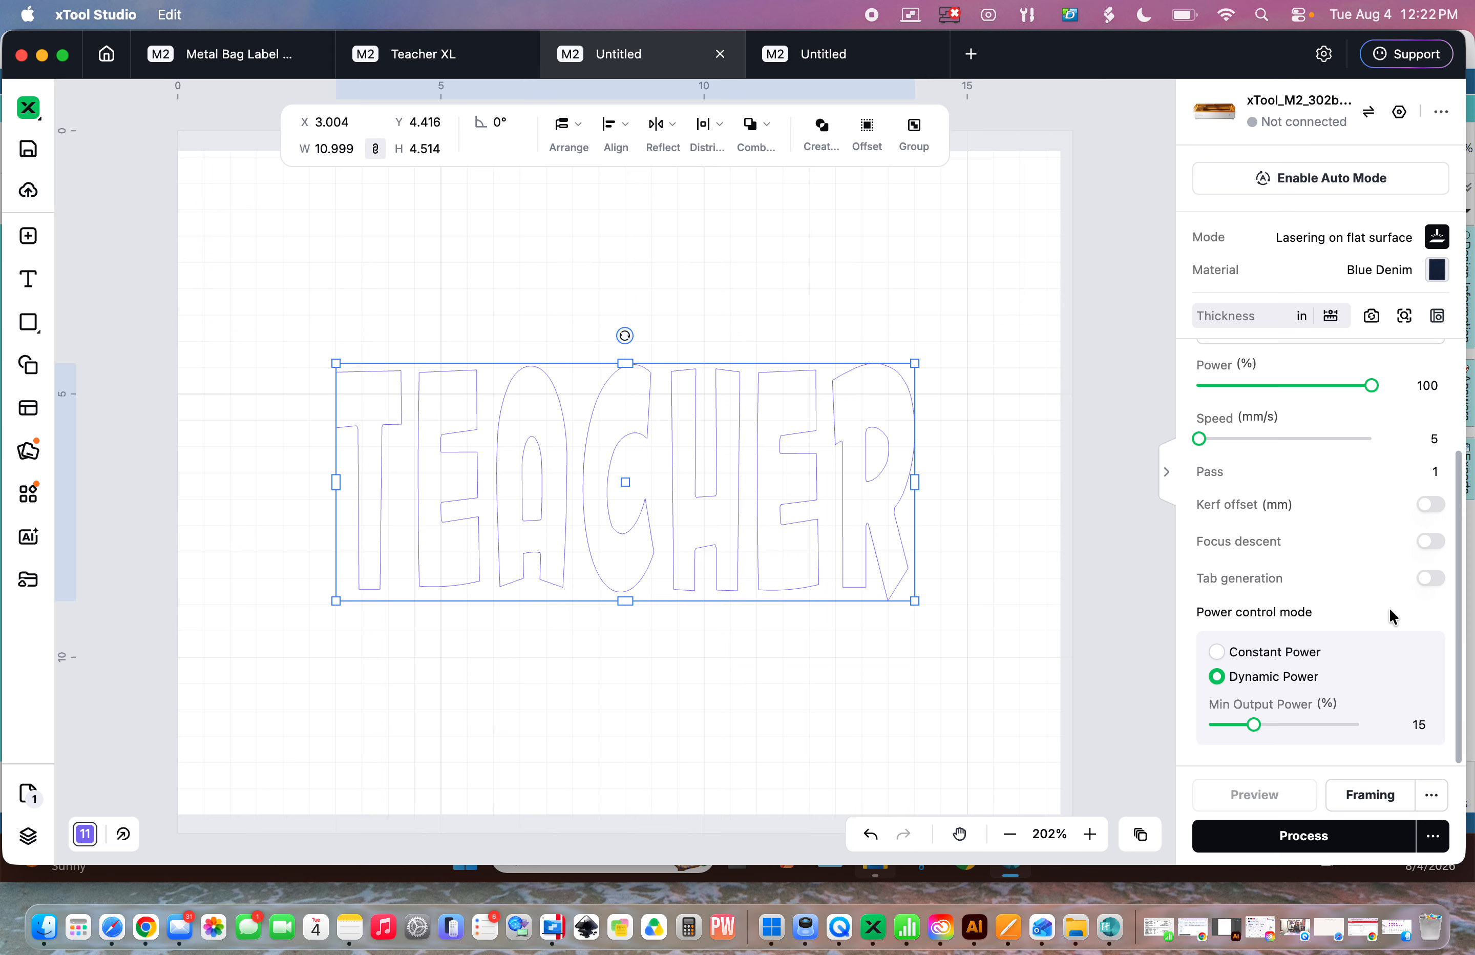
pyautogui.moveTo(1239, 681)
pyautogui.click(1215, 651)
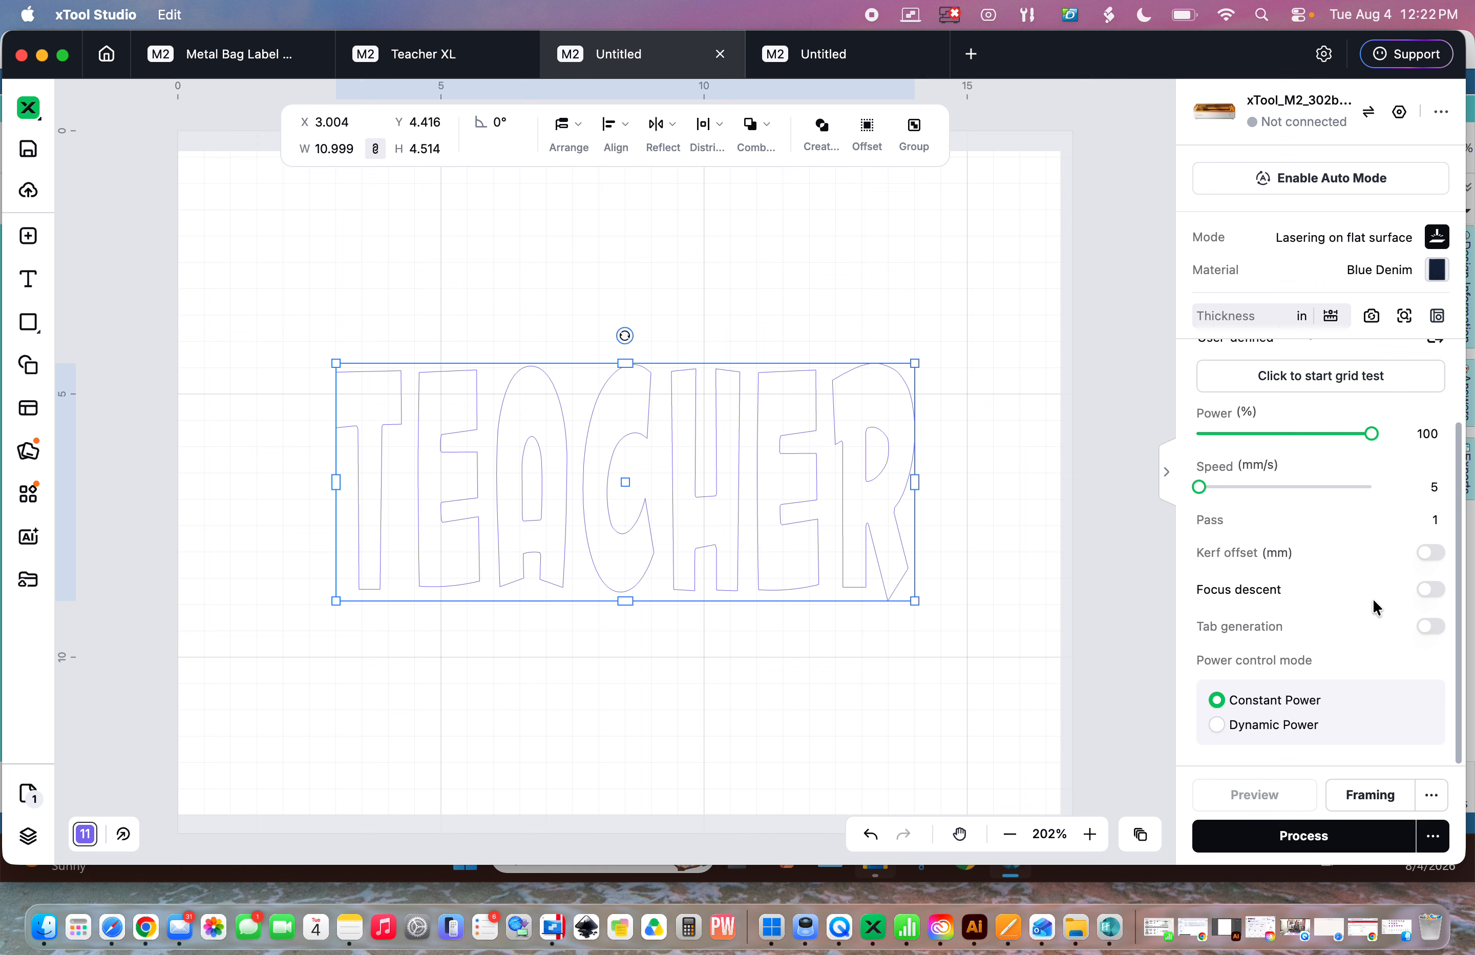
pyautogui.scroll(3, 1373, 601)
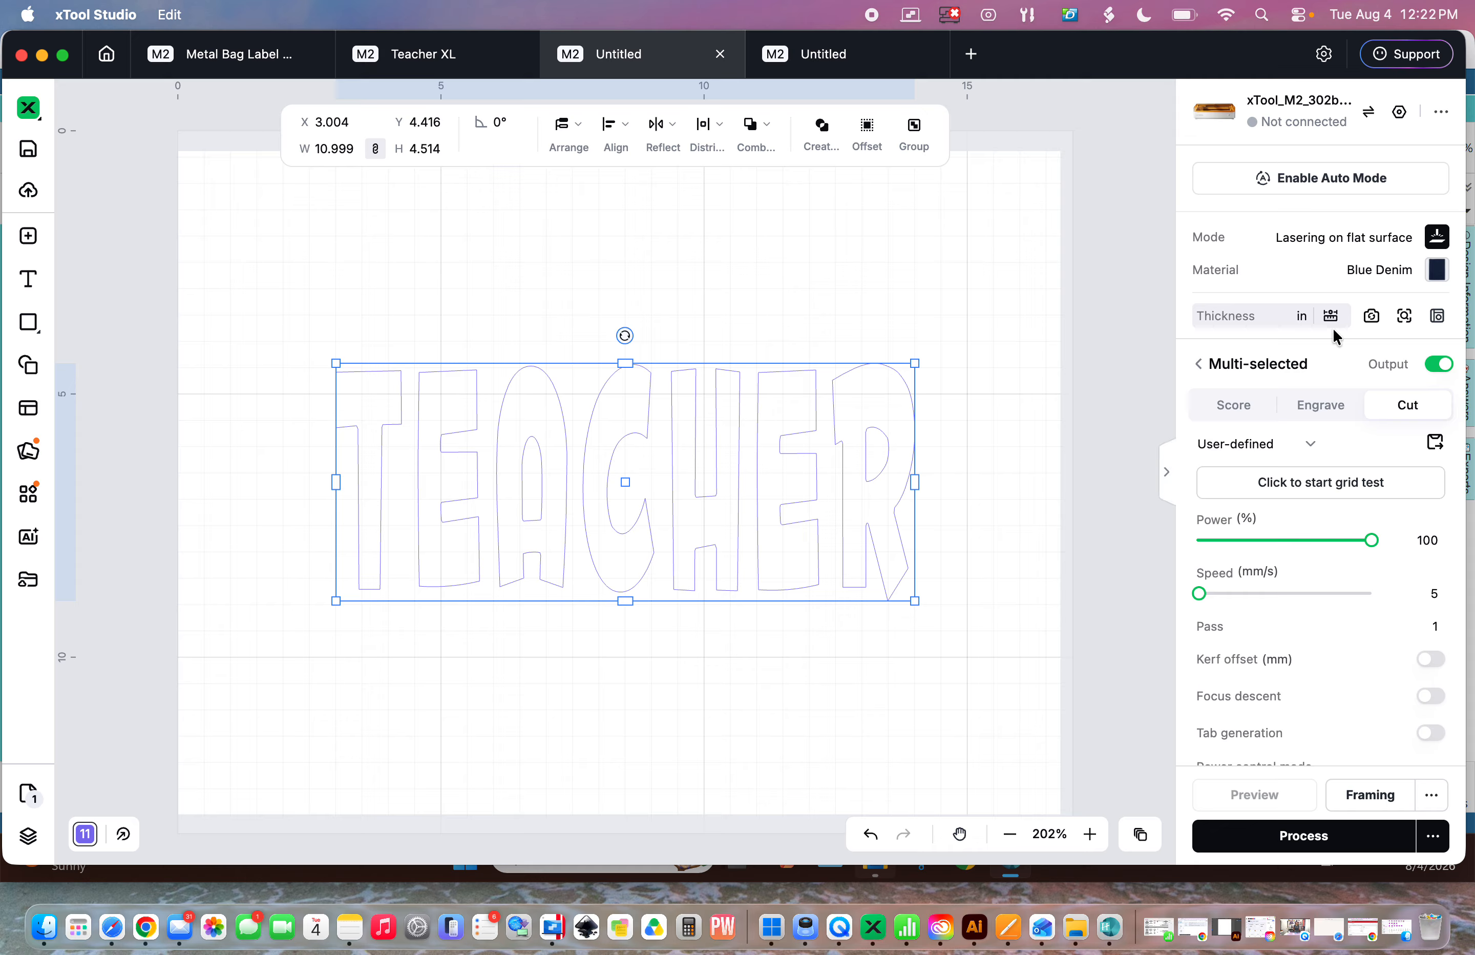
# - Nudge the TEACHER outline slightly downward on the canvas
pyautogui.click(607, 443)
pyautogui.moveTo(607, 443)
pyautogui.mouseDown()
pyautogui.moveTo(639, 345)
pyautogui.moveTo(596, 388)
pyautogui.moveTo(613, 398)
pyautogui.moveTo(577, 417)
pyautogui.moveTo(606, 422)
pyautogui.moveTo(586, 422)
pyautogui.moveTo(600, 452)
pyautogui.mouseUp()
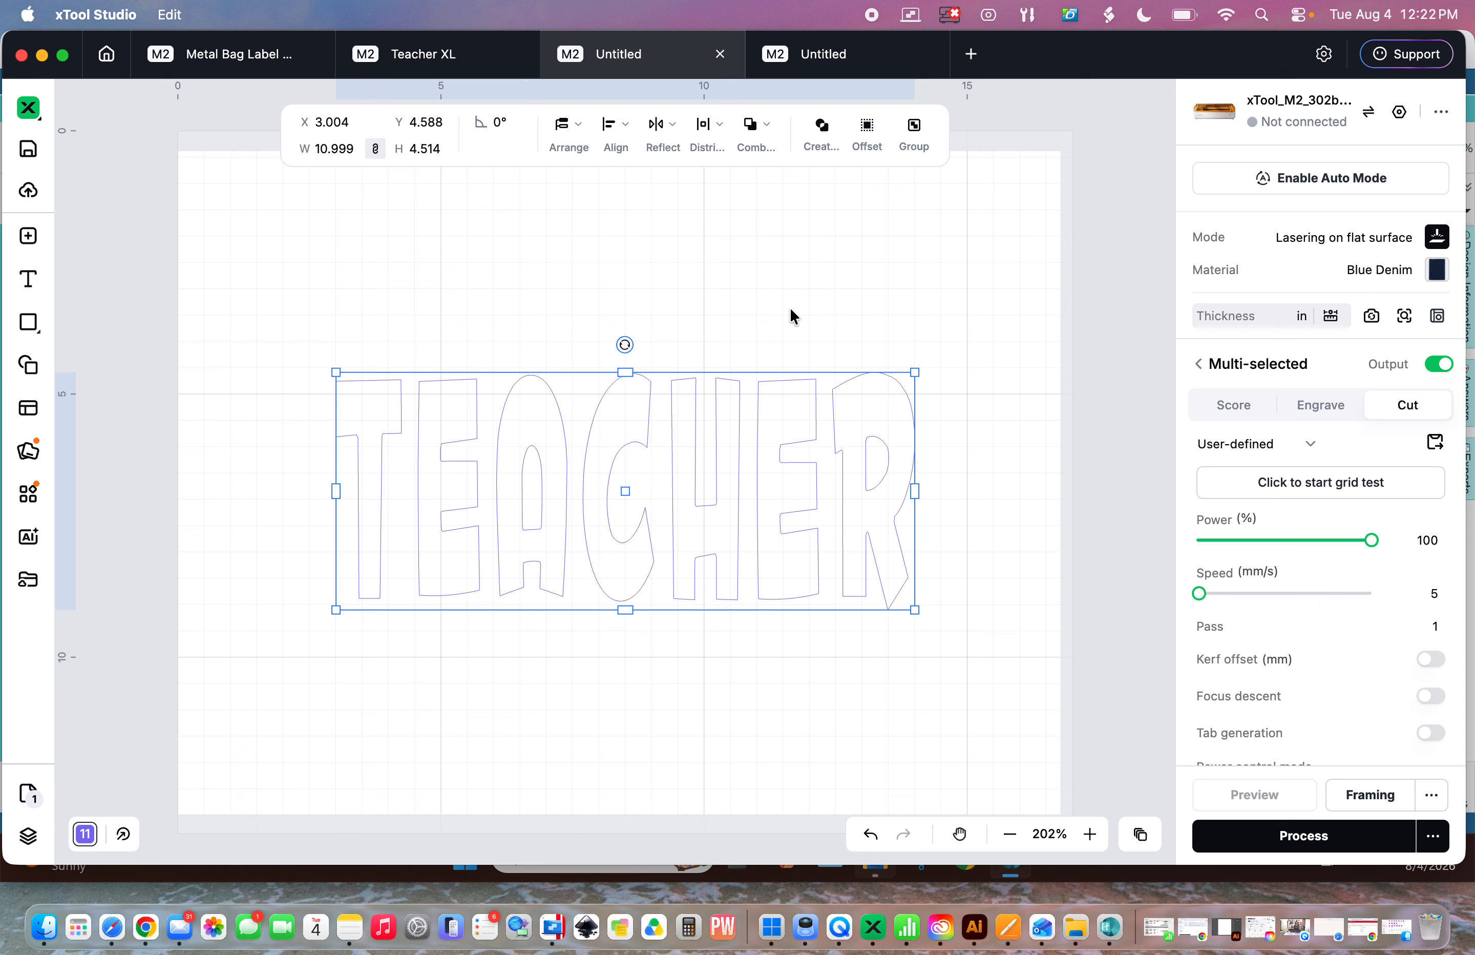
# - In the second Untitled project, import the Teacher SVG embroidery file from the 00 - Embroidery Designs folder
pyautogui.click(841, 57)
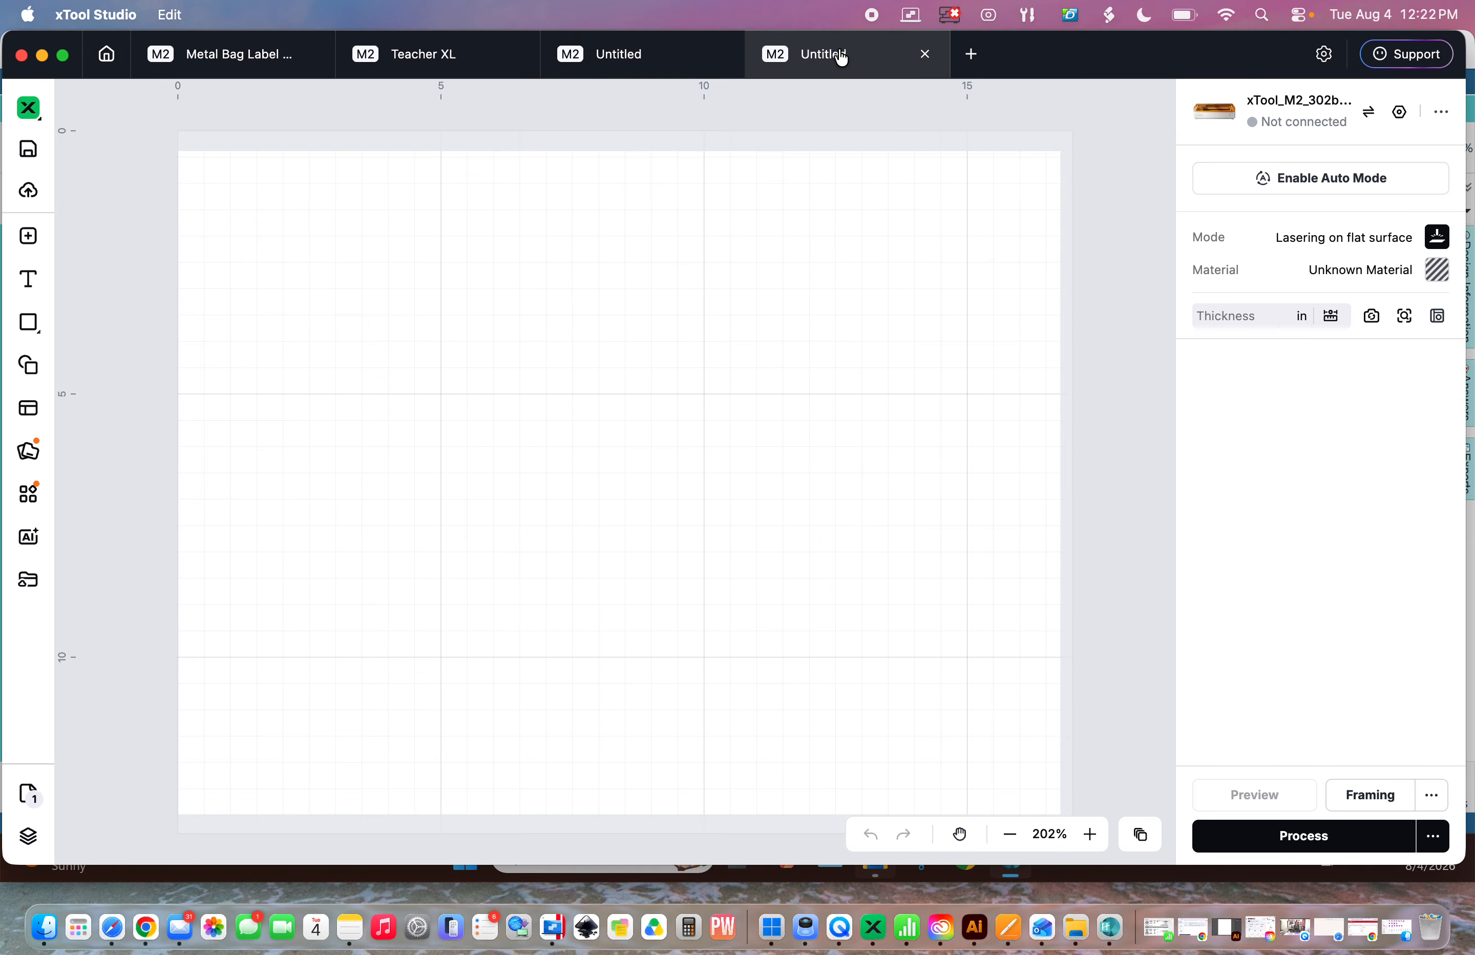
pyautogui.click(32, 239)
pyautogui.click(465, 367)
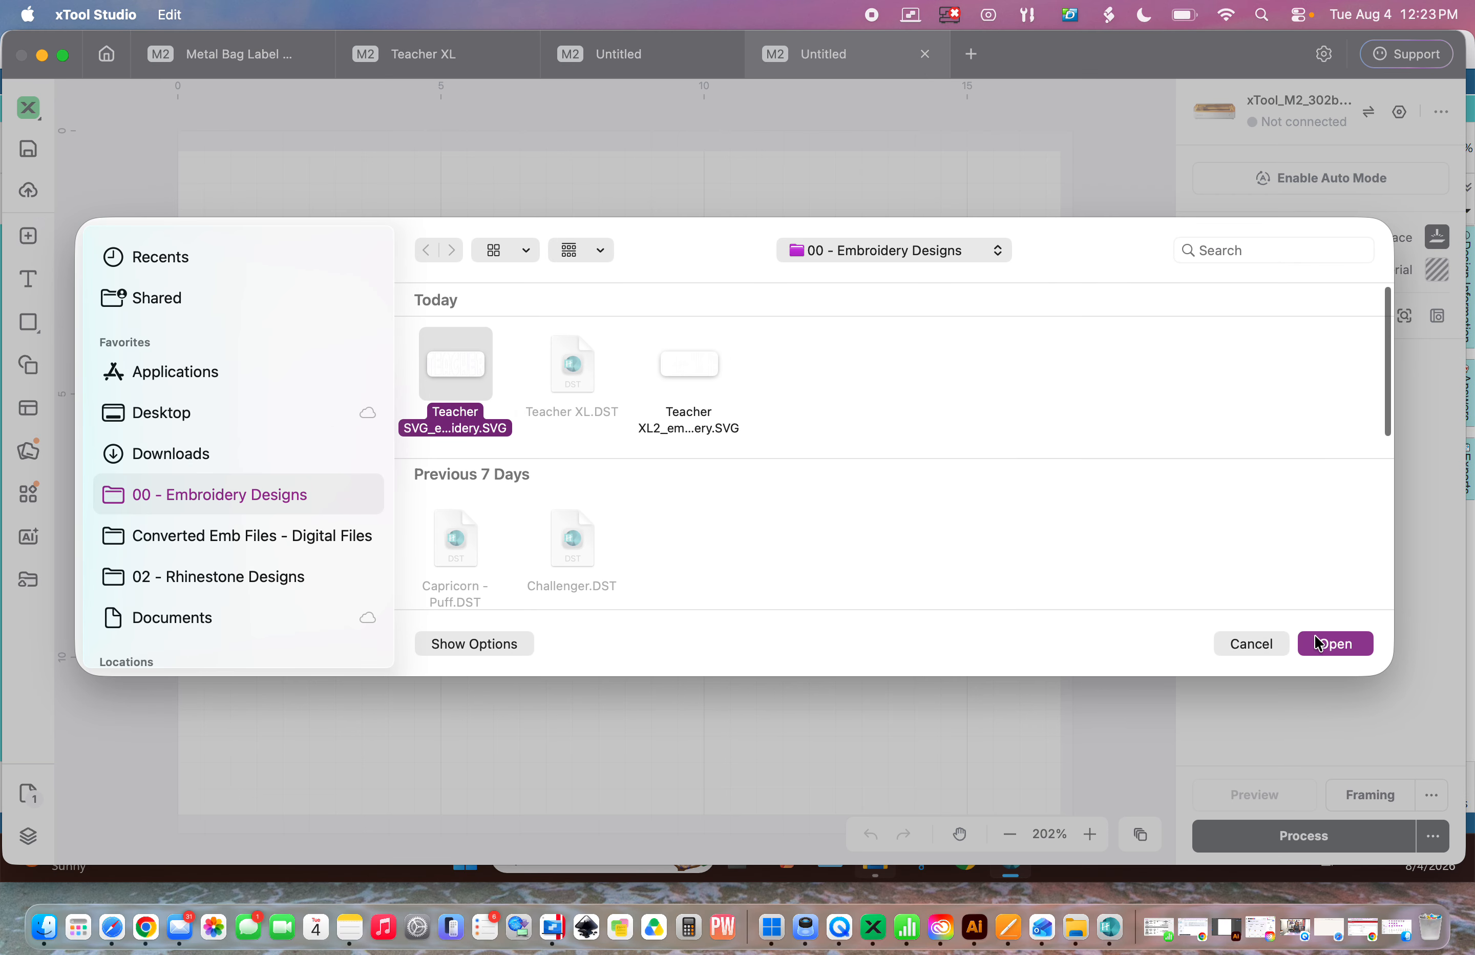
pyautogui.click(1318, 642)
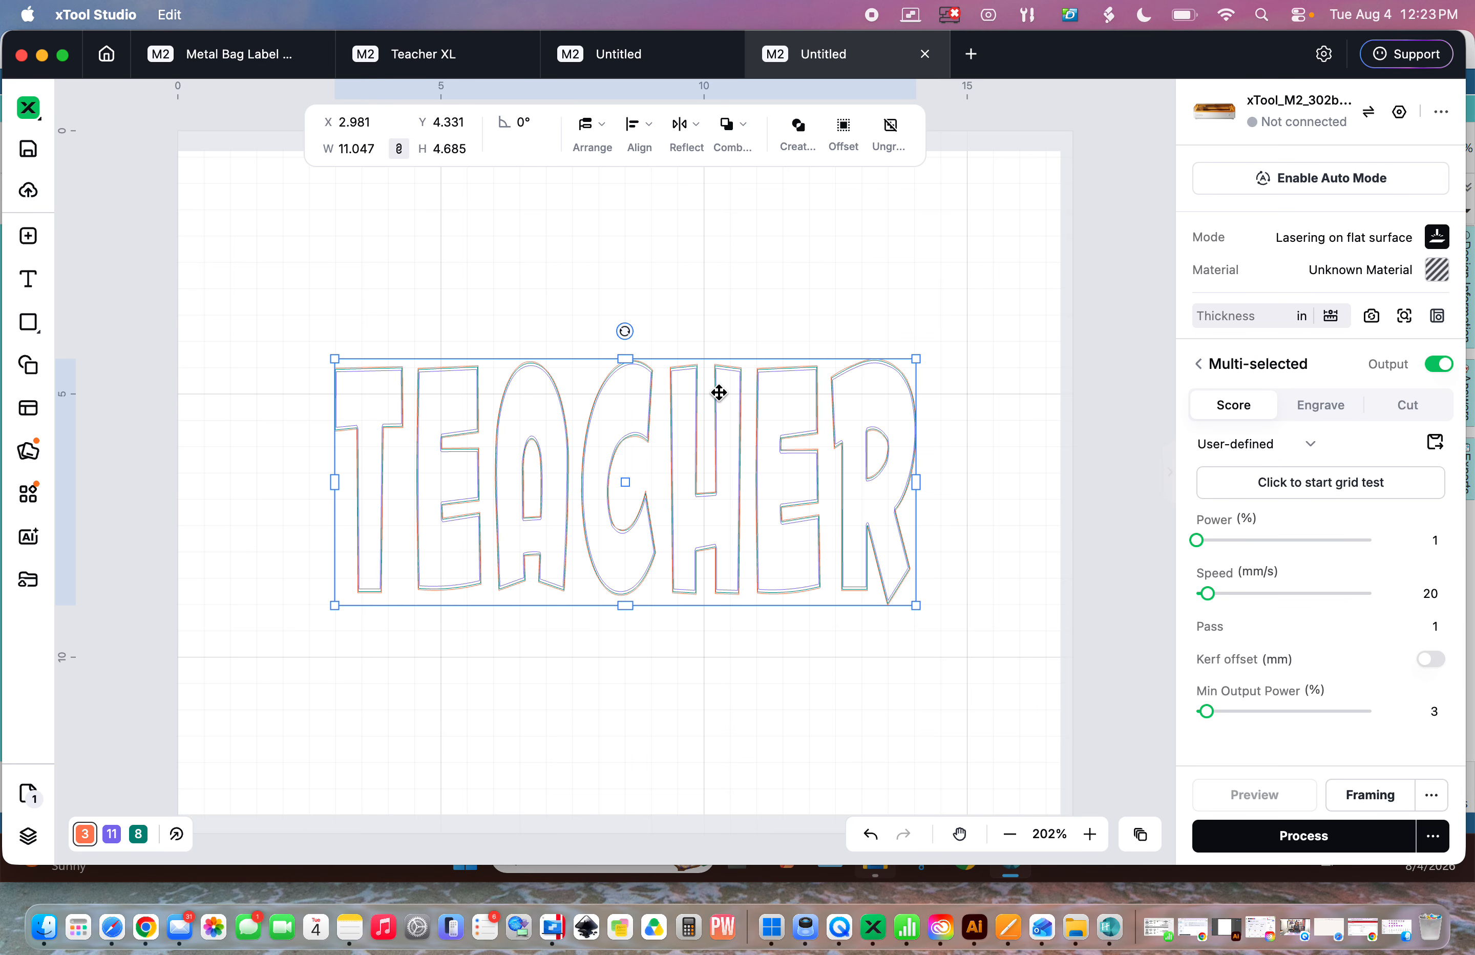
# - Ungroup the imported TEACHER outlines
pyautogui.click(1091, 837)
pyautogui.click(1091, 837)
pyautogui.click(1091, 837)
pyautogui.click(1091, 836)
pyautogui.click(1091, 836)
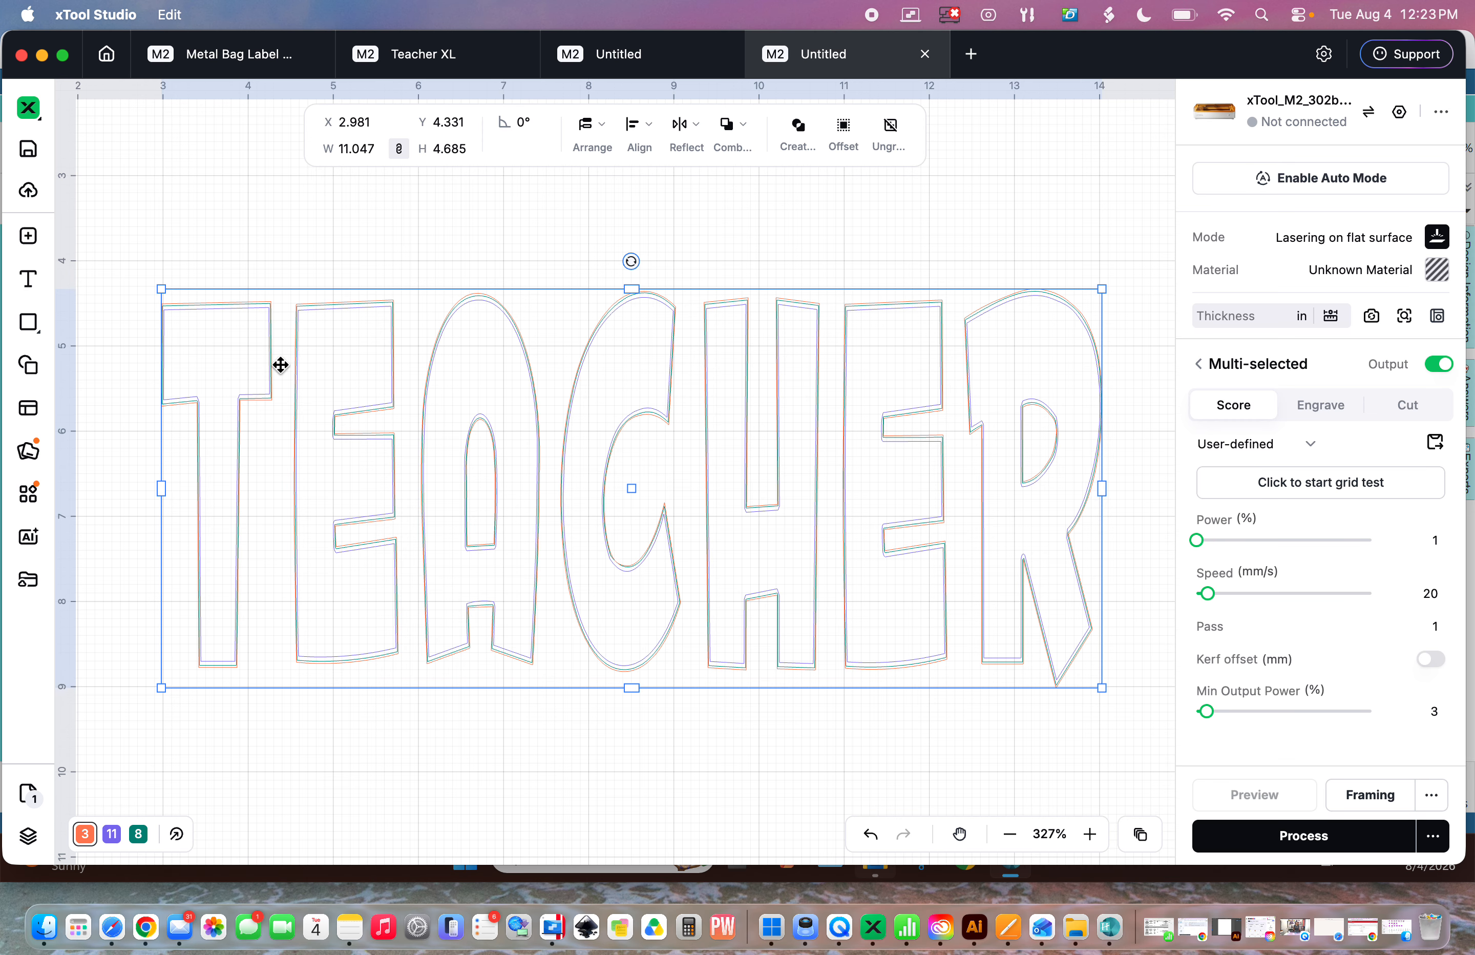
pyautogui.rightClick(859, 374)
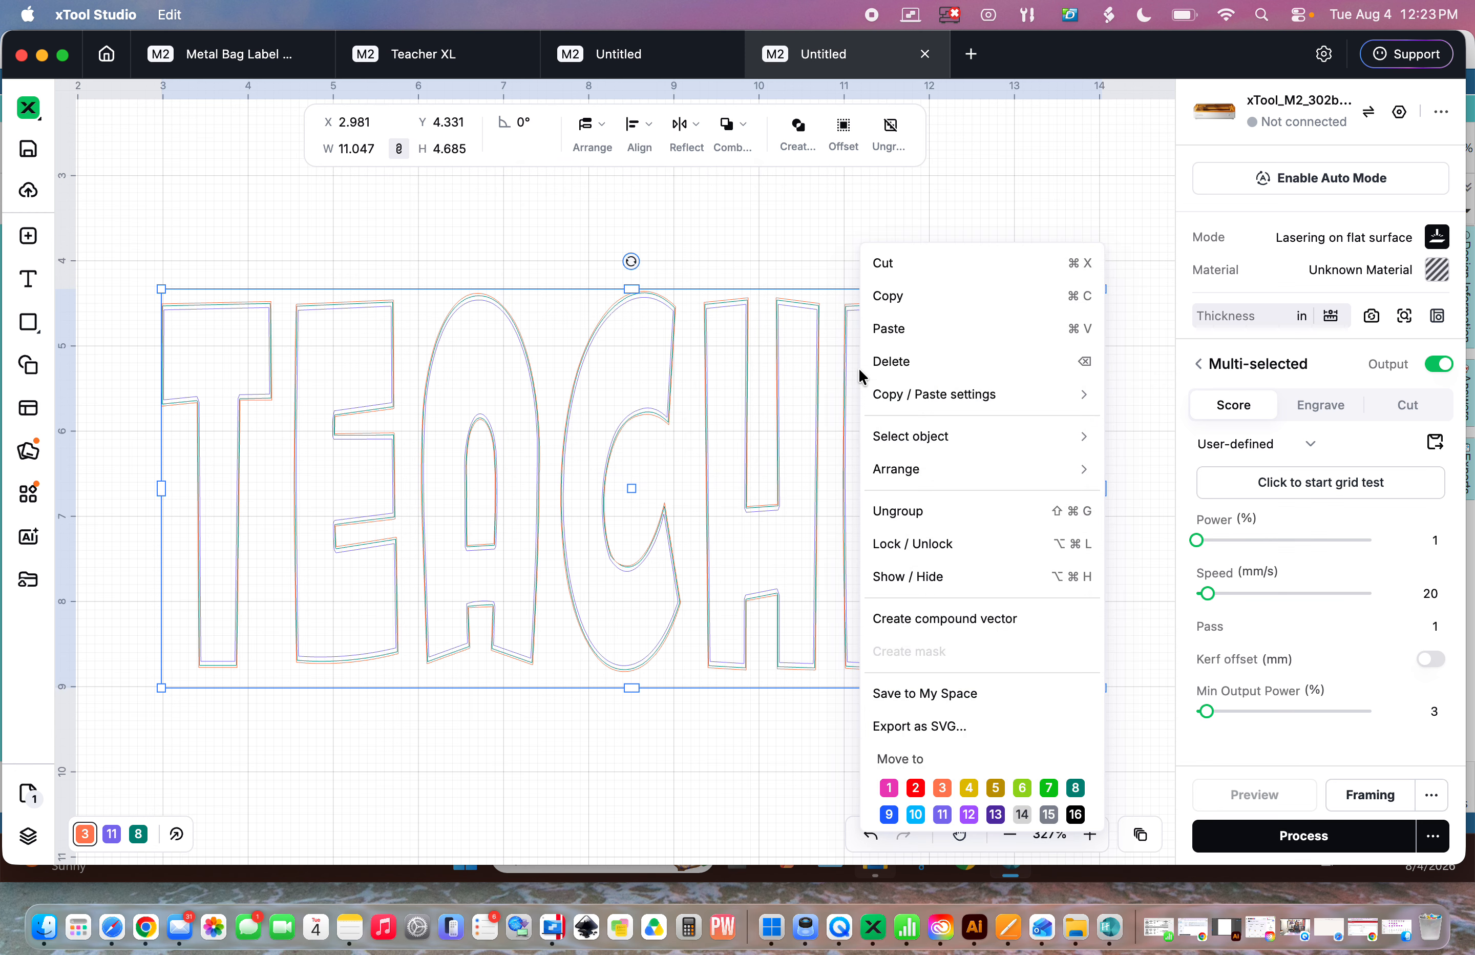
pyautogui.click(920, 524)
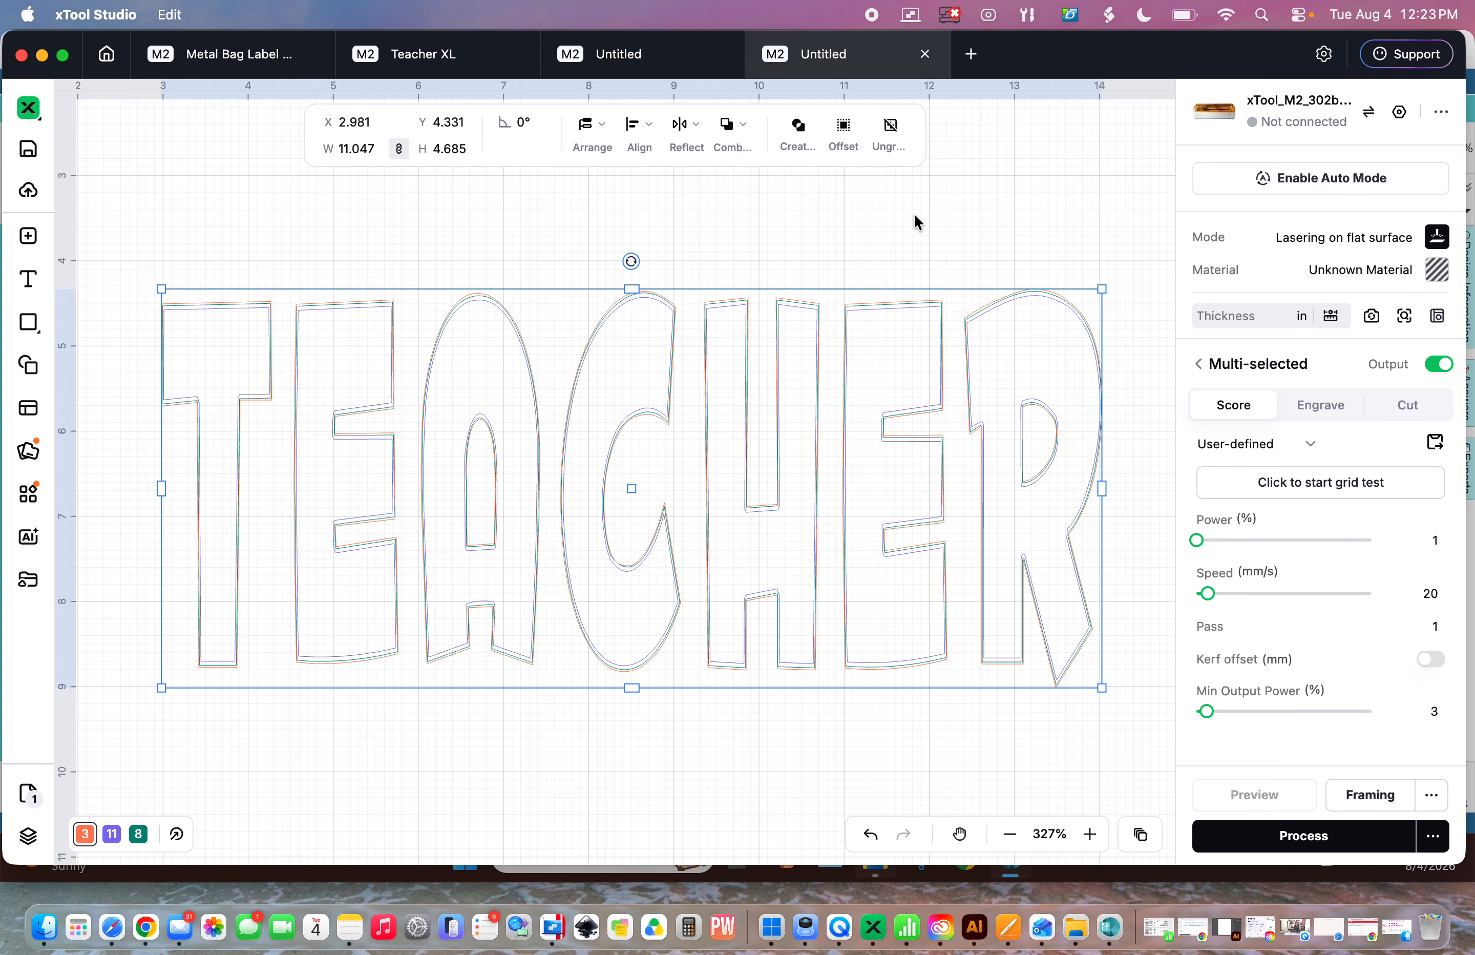
# - Compare the TEACHER outlines and settings between the two Untitled projects
pyautogui.click(608, 55)
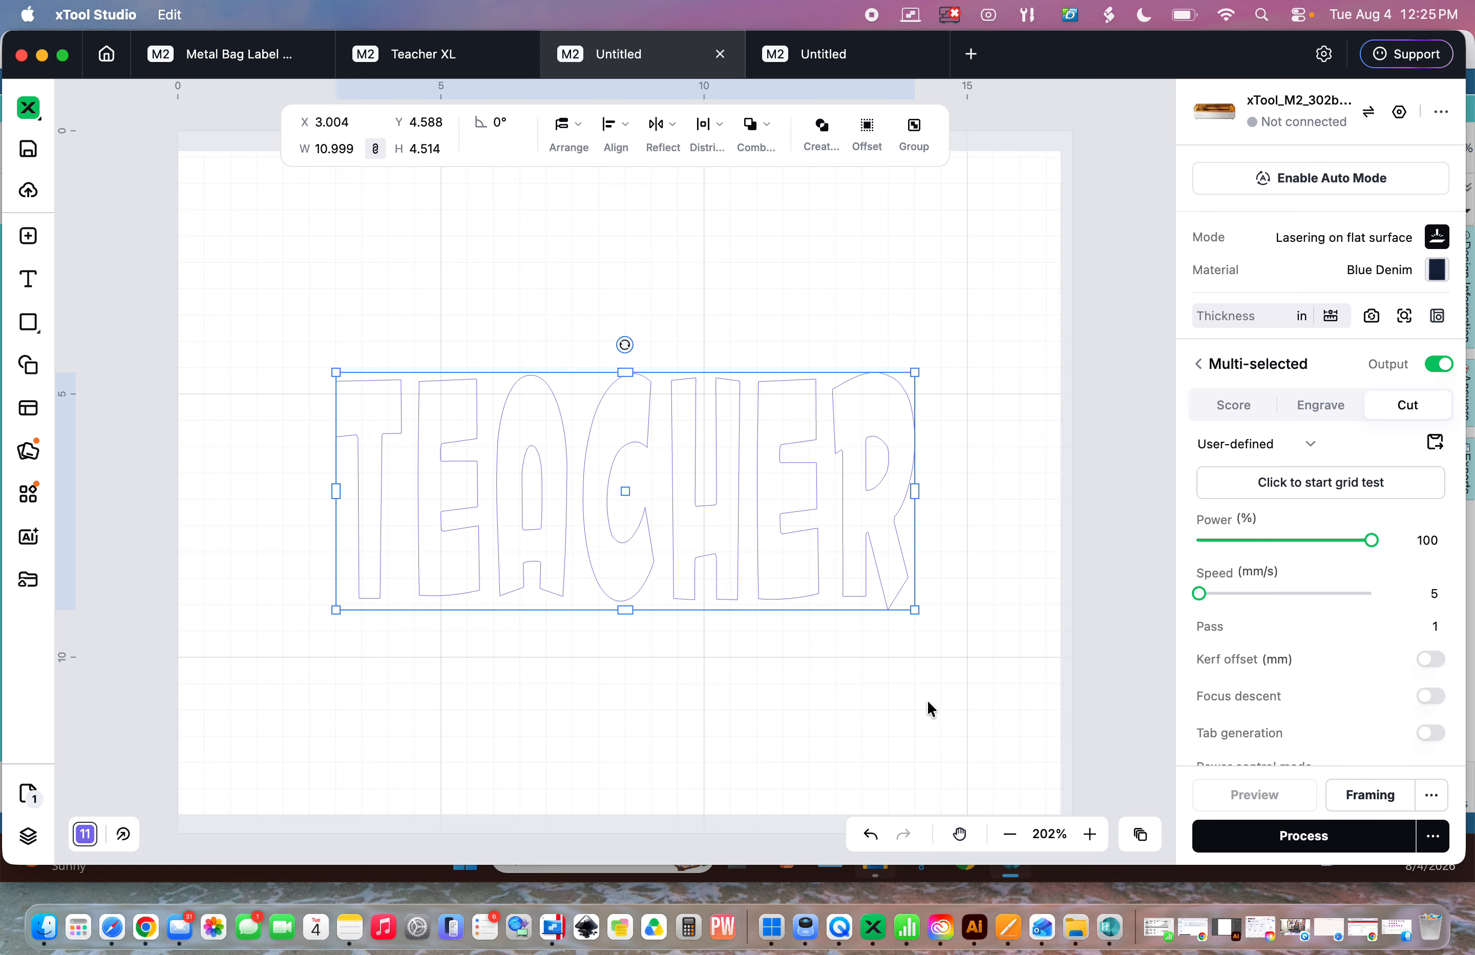
pyautogui.click(375, 150)
pyautogui.click(813, 59)
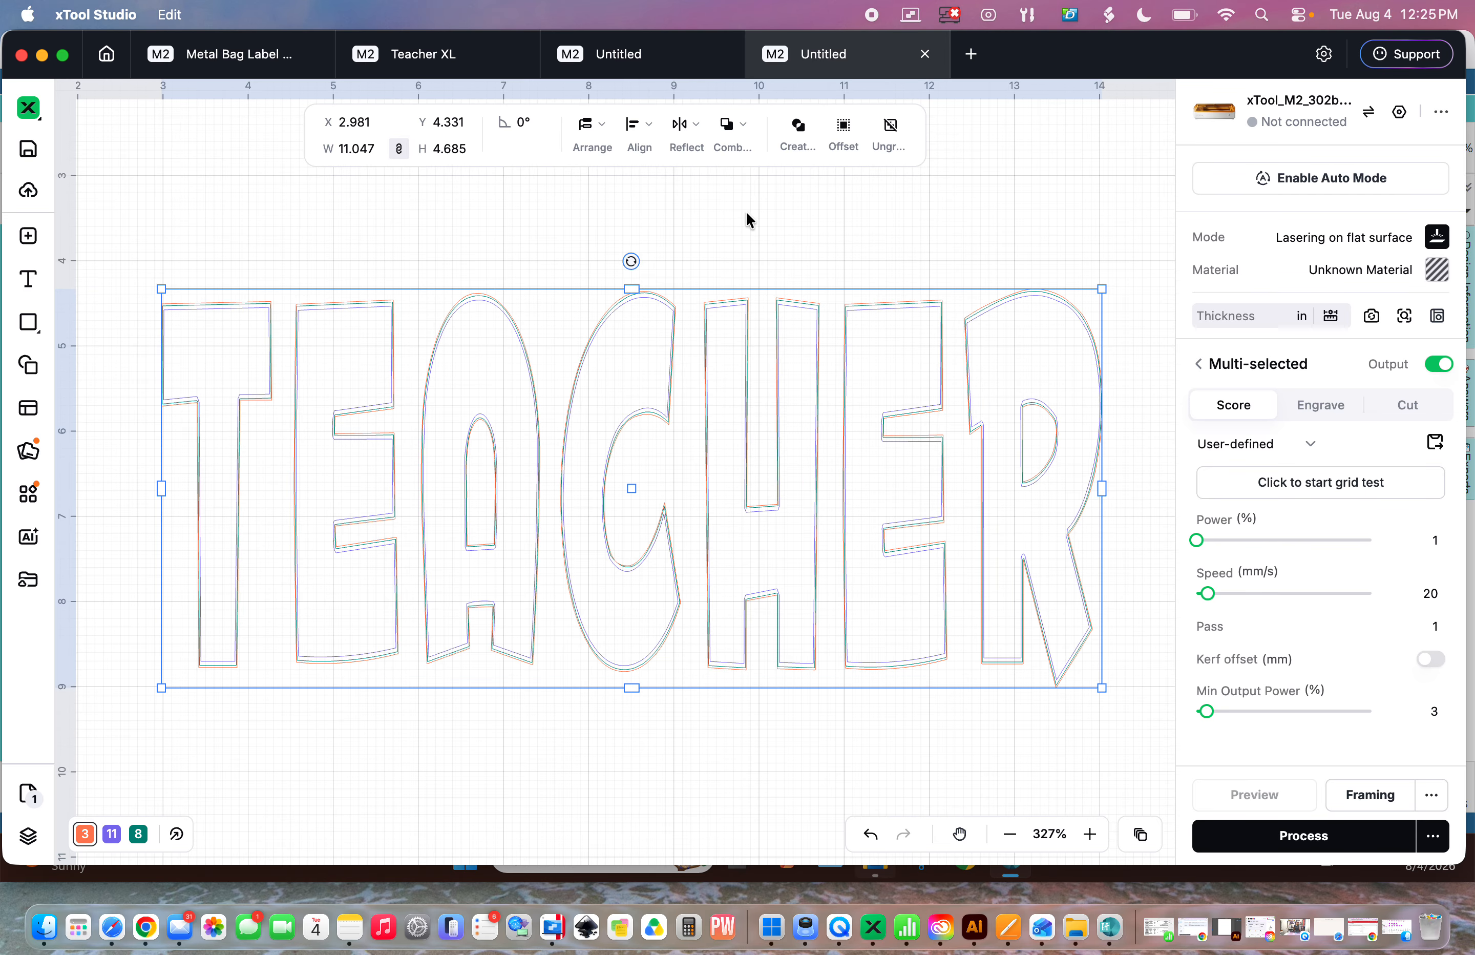
pyautogui.click(615, 57)
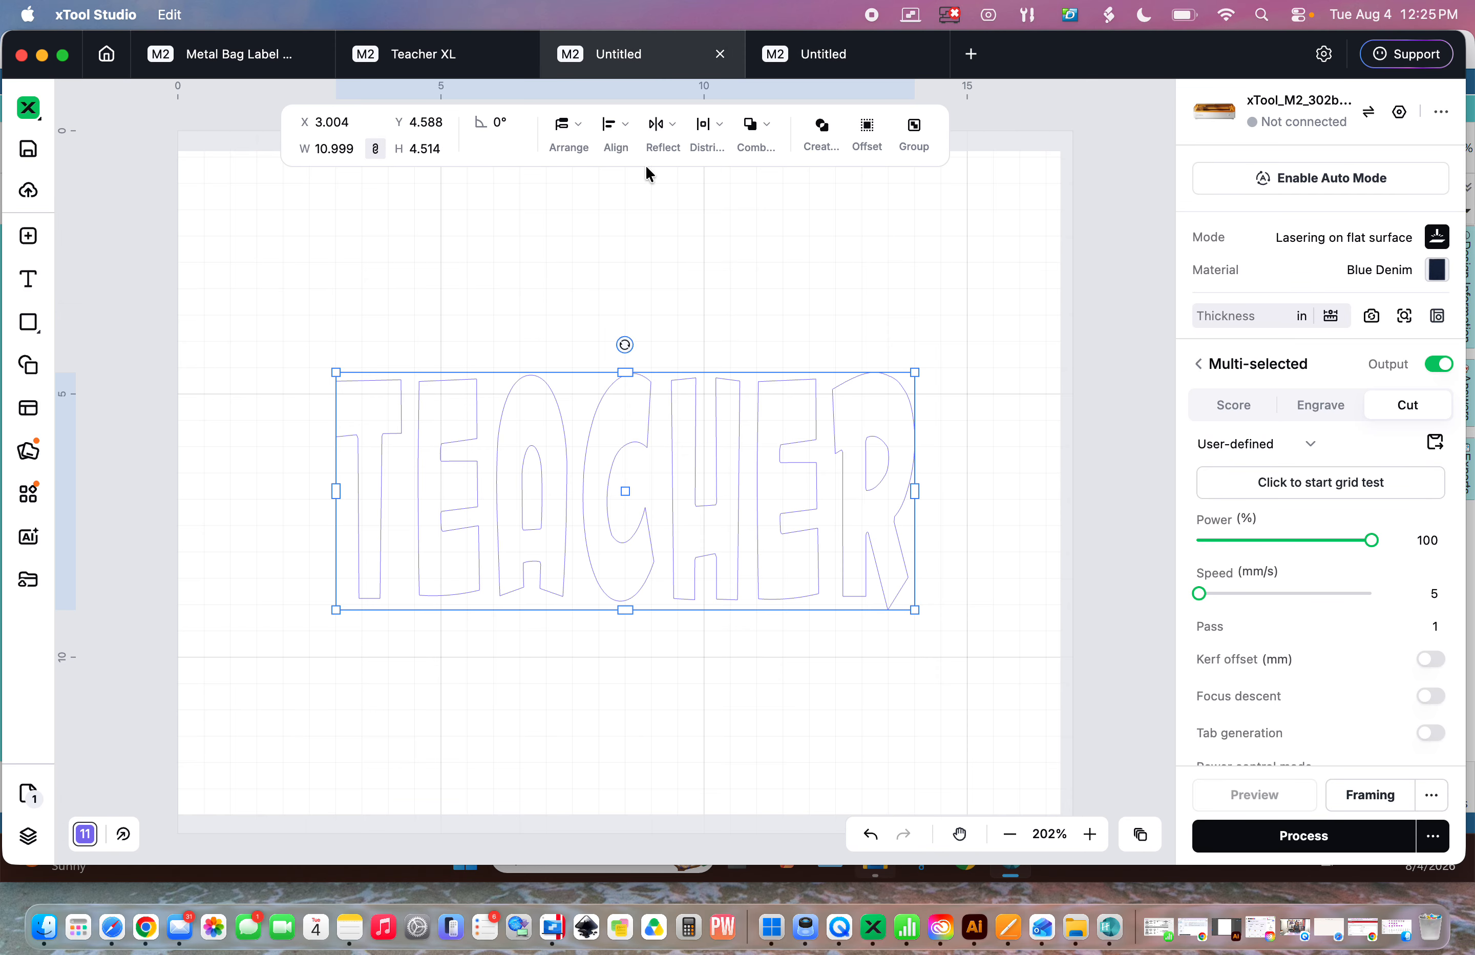